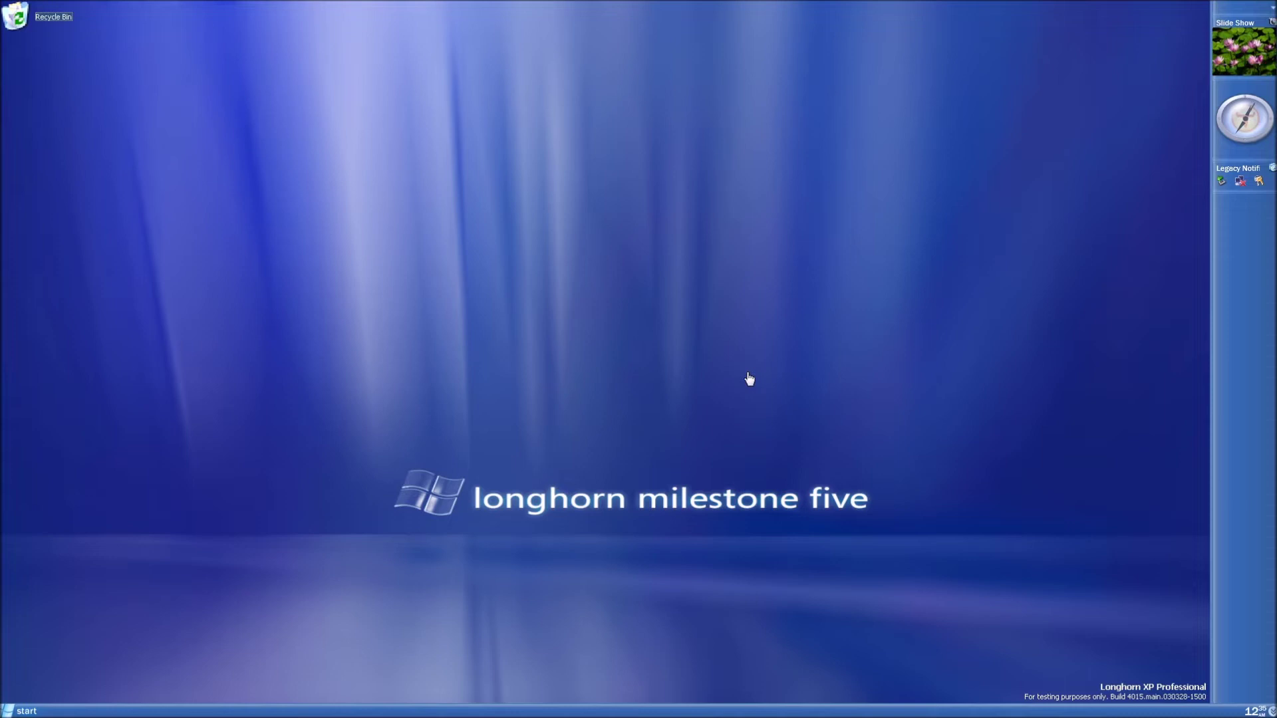
Confirm the virtual CD drive still uses the VMware 6.5.2 driver ISO image
{"action": "key", "text": "ctrl+d"}
{"action": "left_click", "coordinate": [739, 284]}
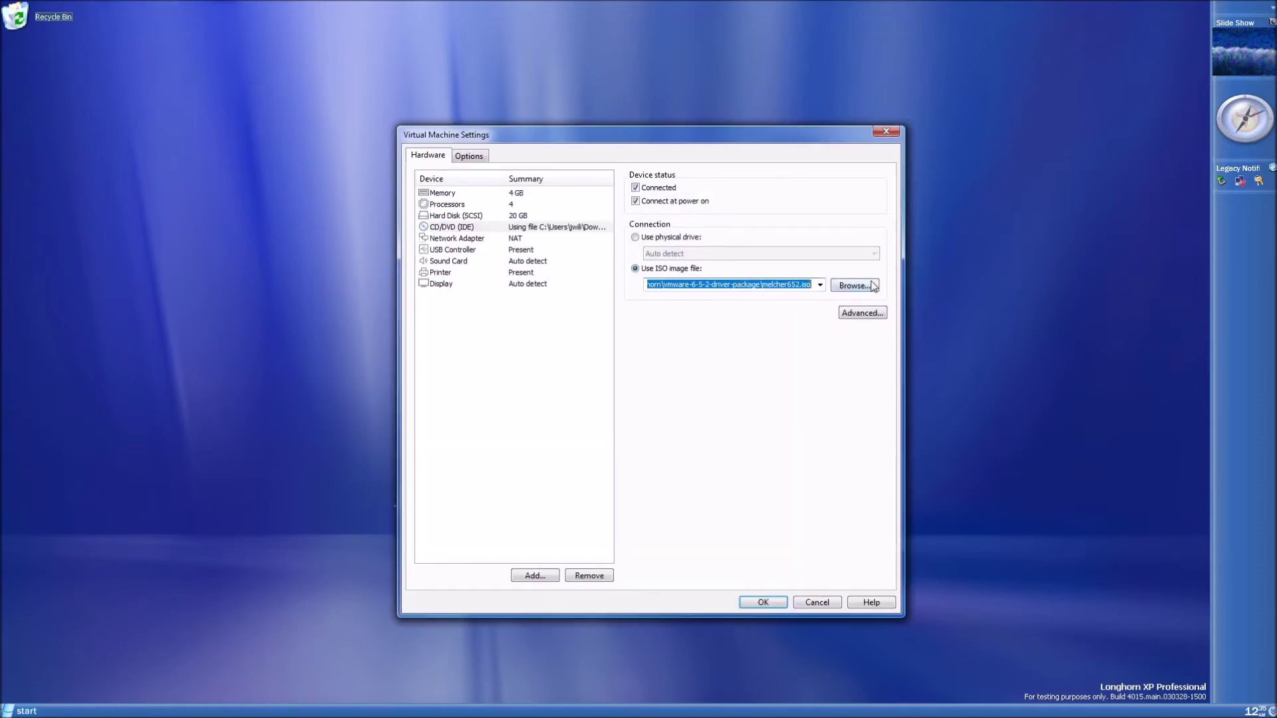
{"action": "left_click", "coordinate": [762, 602]}
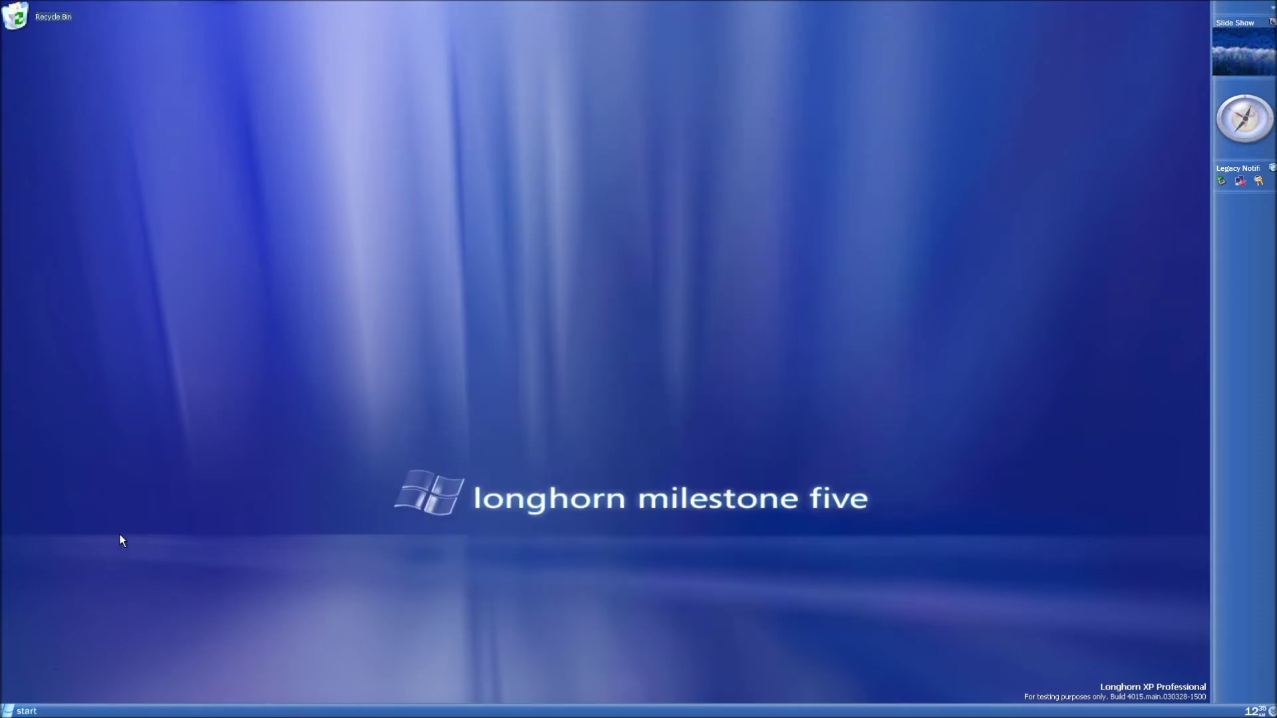
Launch Device Manager in the guest by running devmgmt.msc
{"action": "key", "text": "super+r"}
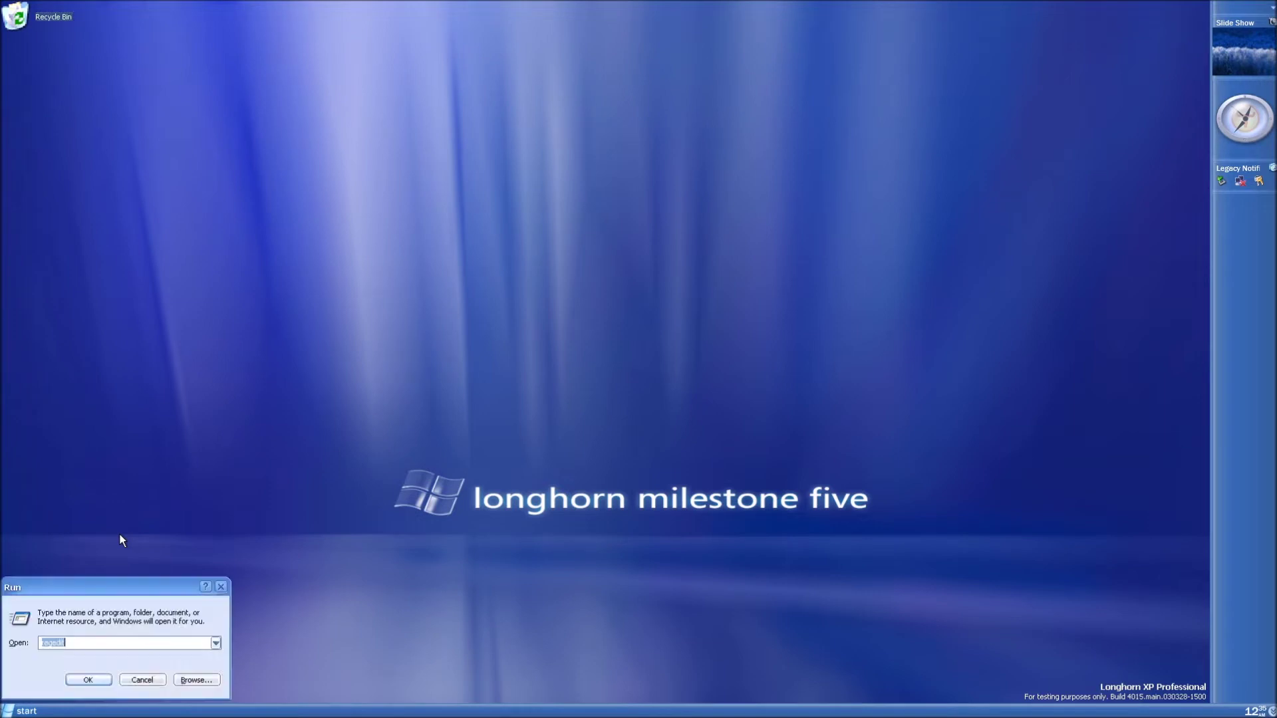
{"action": "type", "text": "devmgmt"}
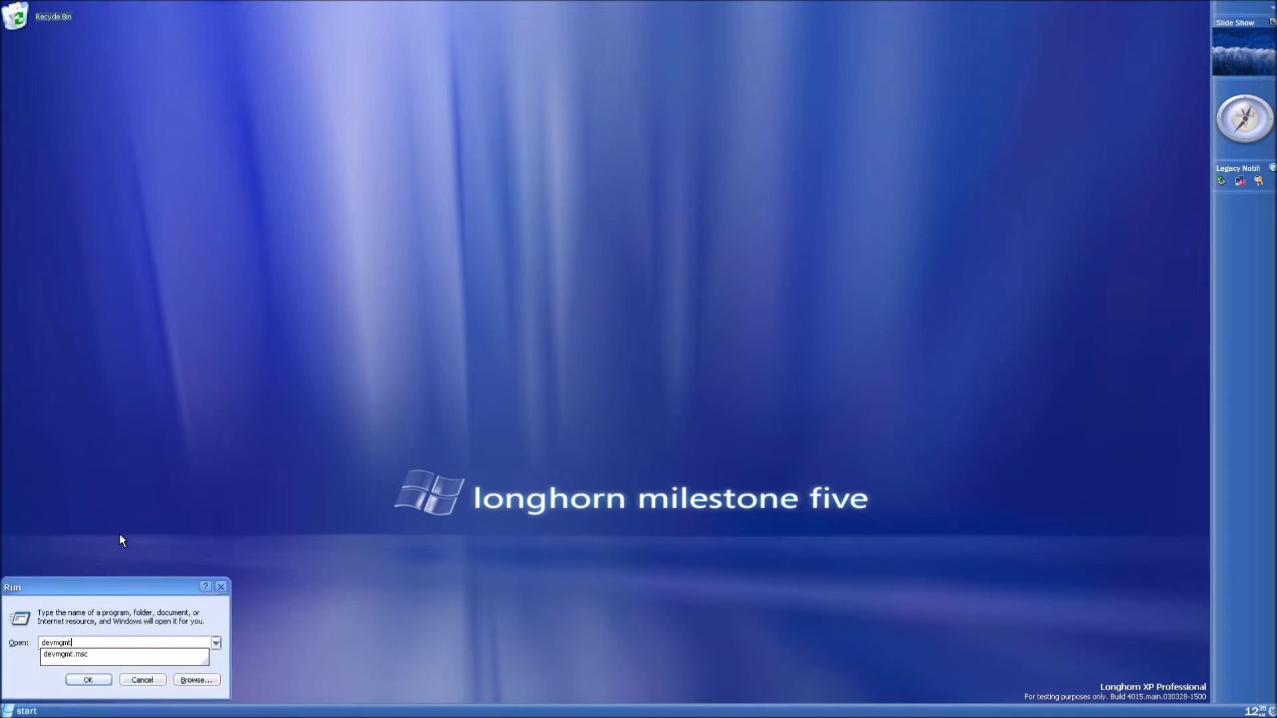
{"action": "type", "text": ".msc"}
{"action": "key", "text": "Return"}
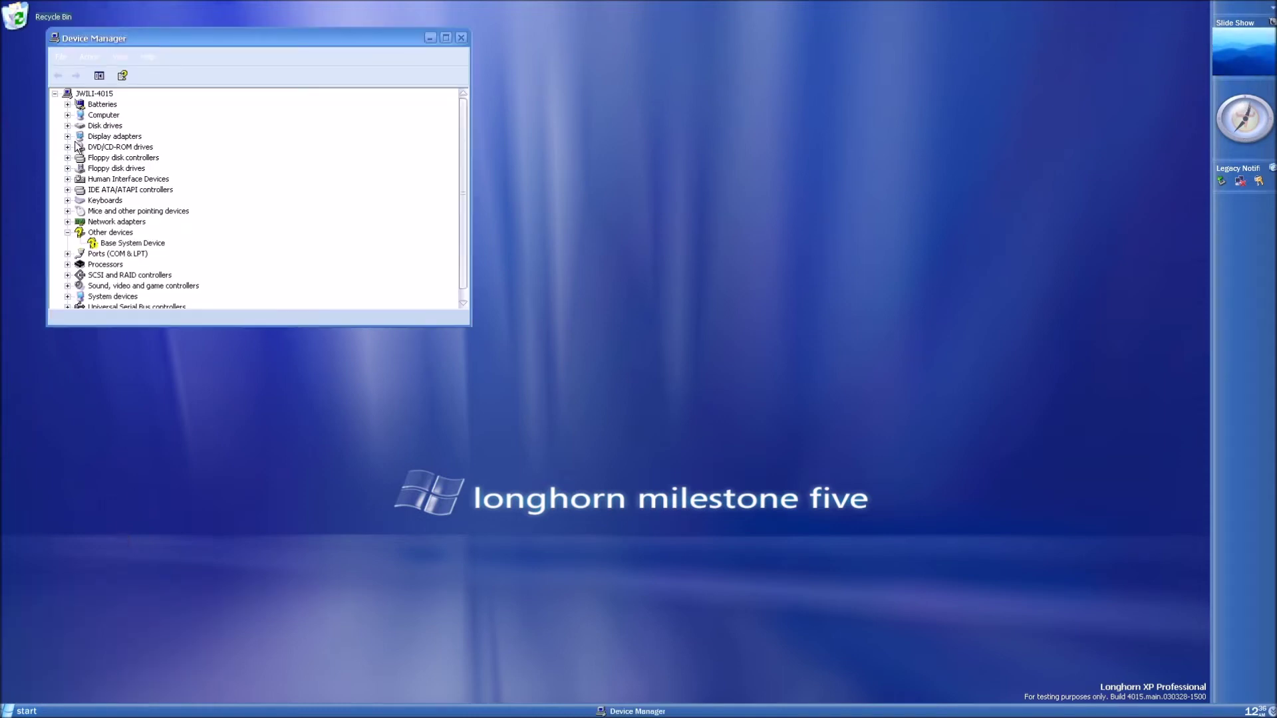
Search for a better VMware SVGA II driver, keep the current one, and close Device Manager
{"action": "left_click", "coordinate": [67, 136]}
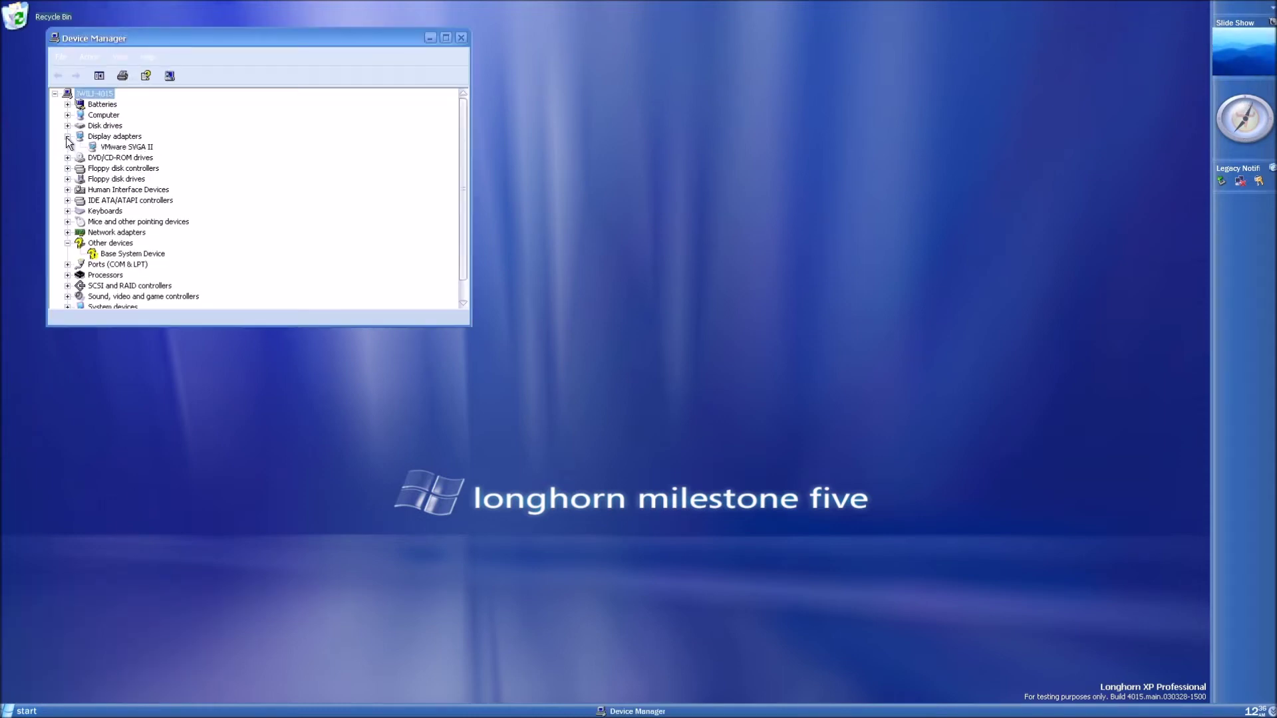
{"action": "right_click", "coordinate": [119, 147]}
{"action": "left_click", "coordinate": [182, 153]}
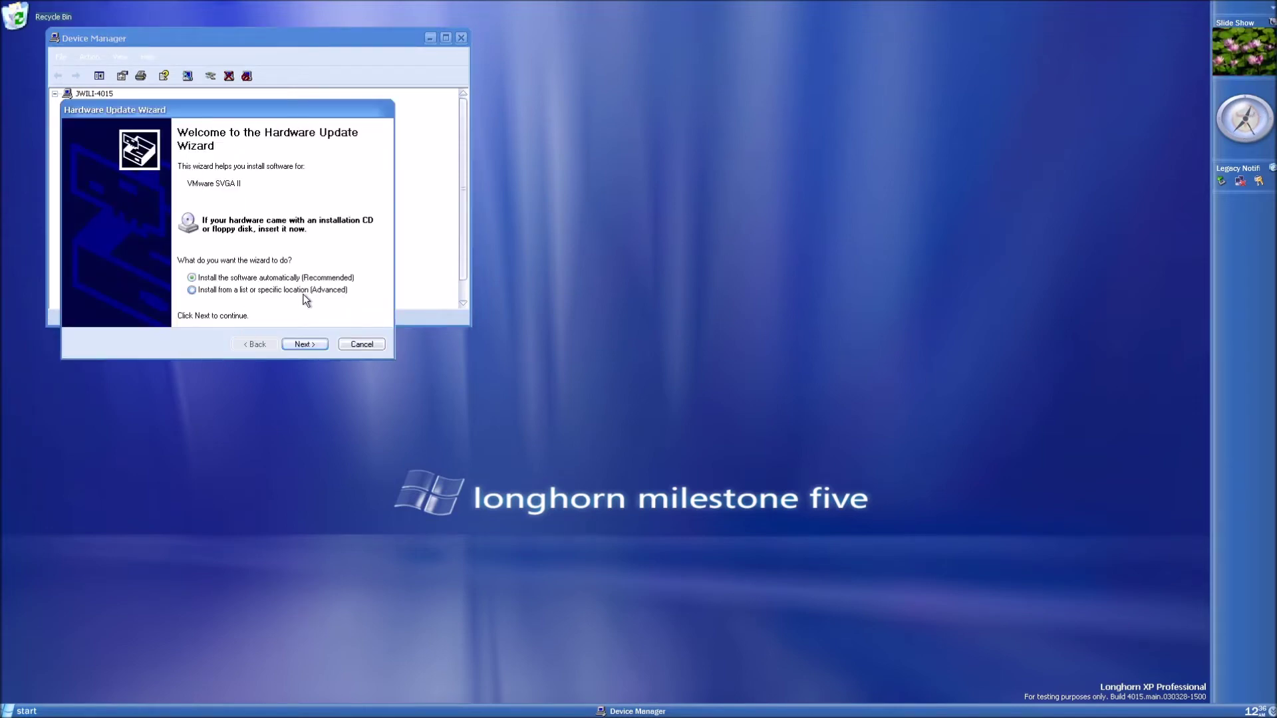
{"action": "left_click", "coordinate": [303, 293]}
{"action": "left_click", "coordinate": [307, 342]}
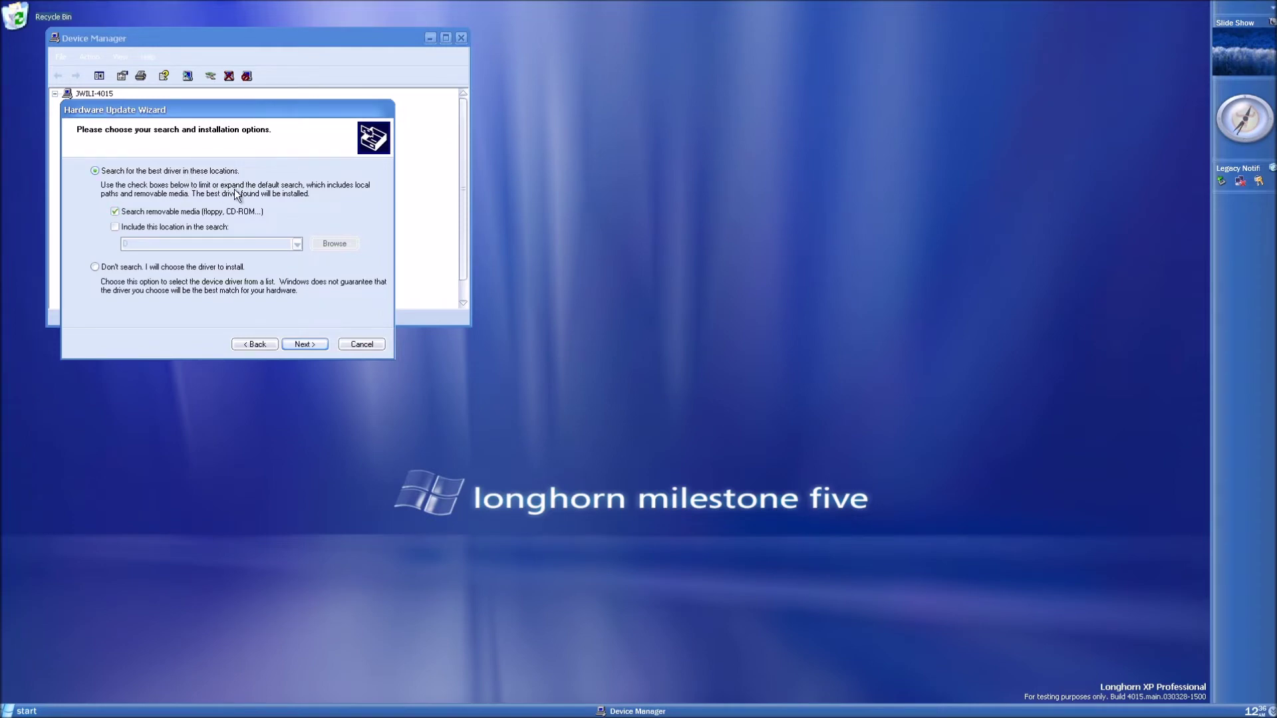
{"action": "left_click", "coordinate": [304, 342]}
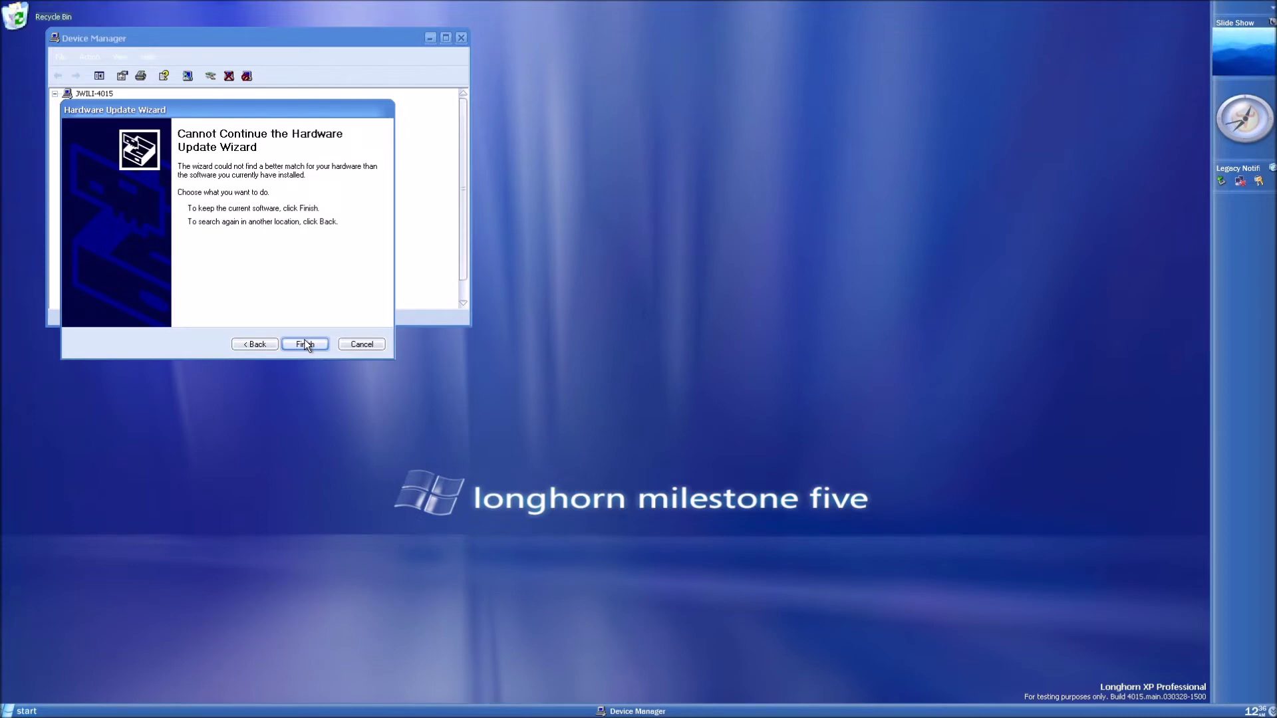
{"action": "left_click", "coordinate": [305, 344]}
{"action": "key", "text": "alt+F4"}
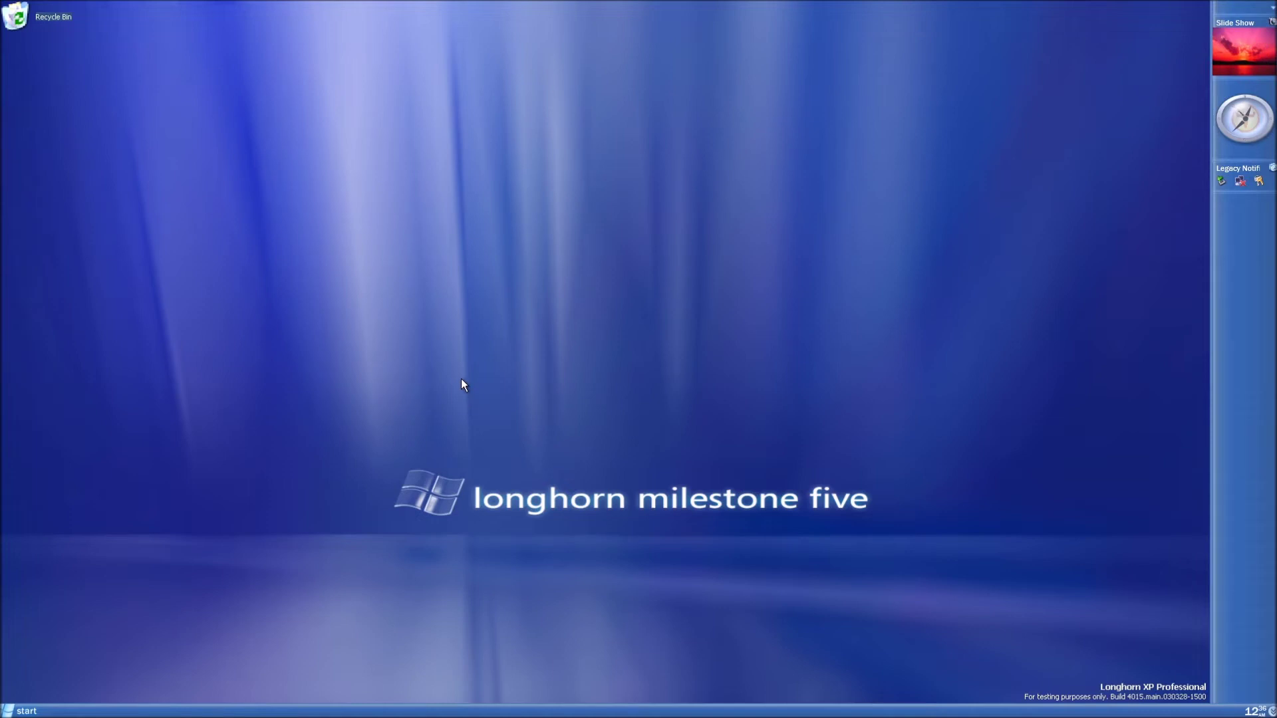
Switch the desktop to 3D View, then turn 3D View off again
{"action": "right_click", "coordinate": [461, 380]}
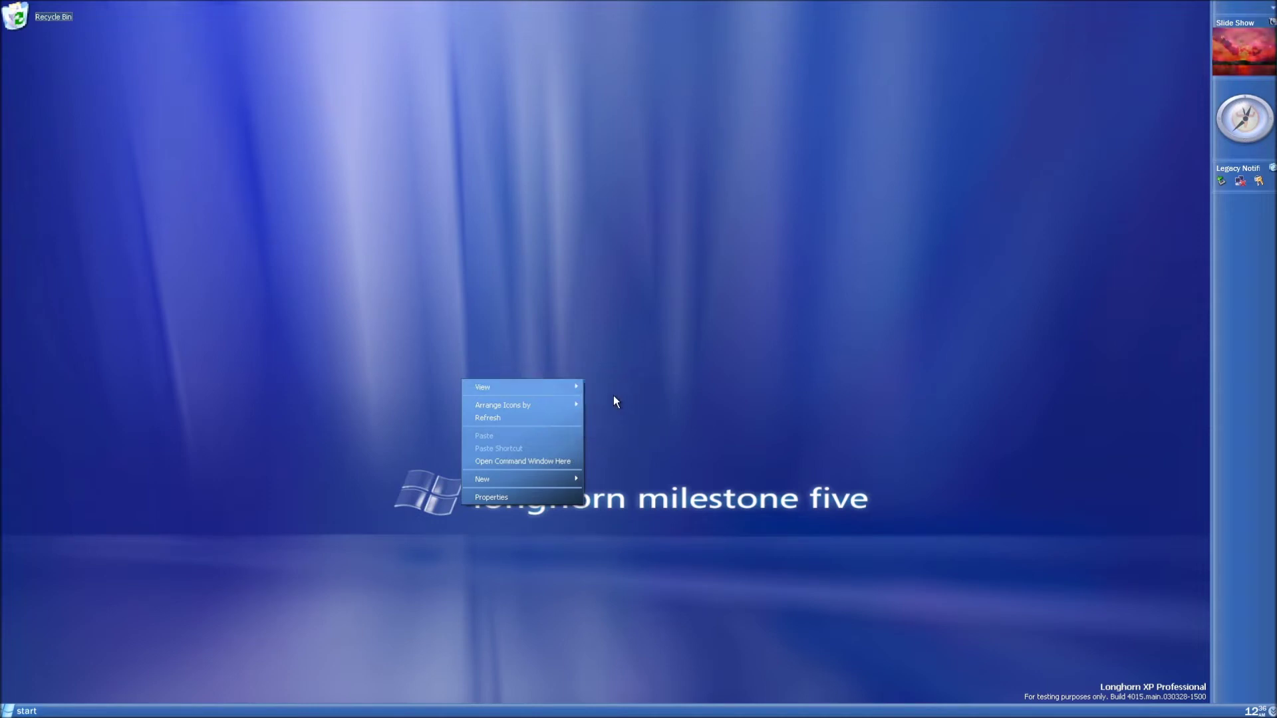
{"action": "mouse_move", "coordinate": [568, 386]}
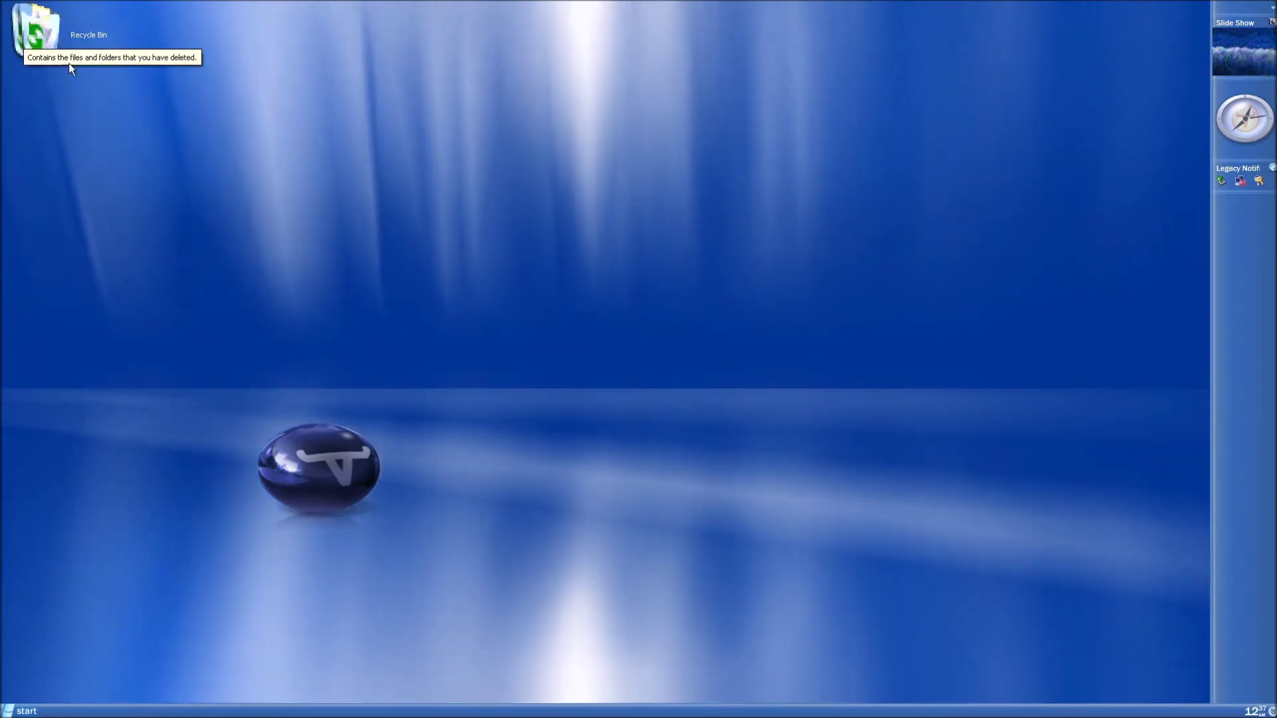
{"action": "right_click", "coordinate": [346, 465]}
{"action": "mouse_move", "coordinate": [367, 468]}
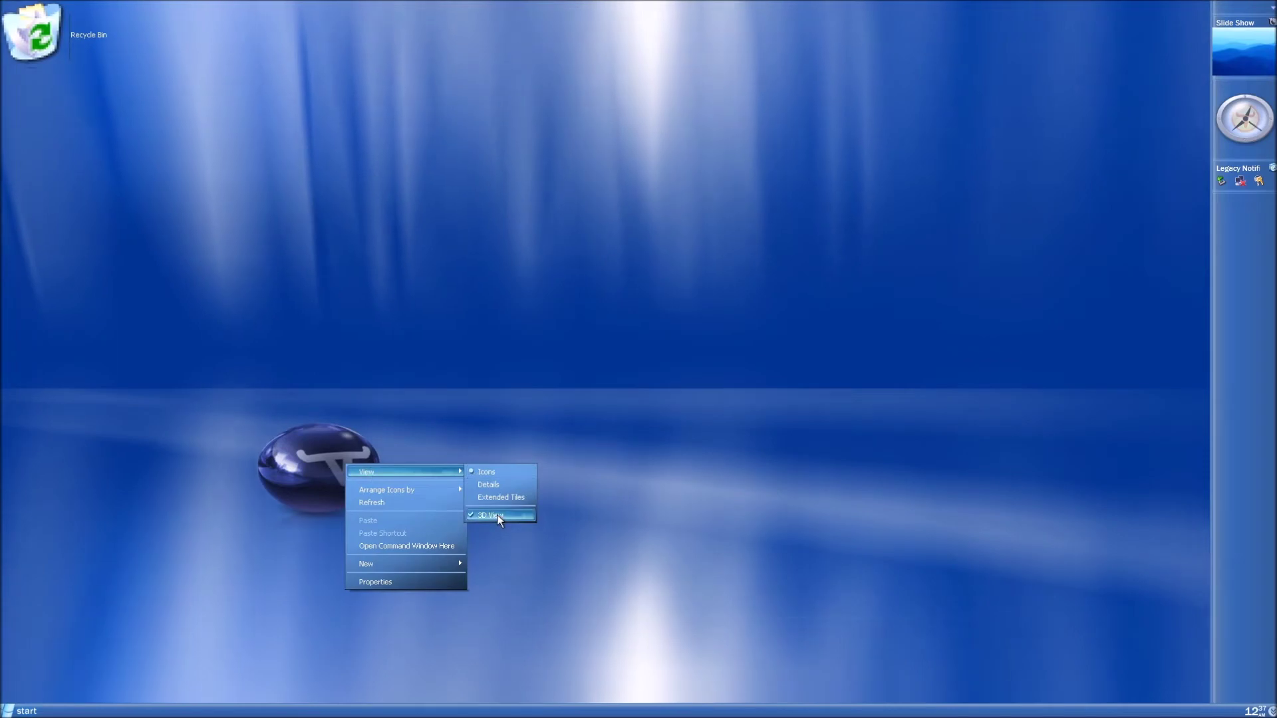
{"action": "left_click", "coordinate": [496, 514]}
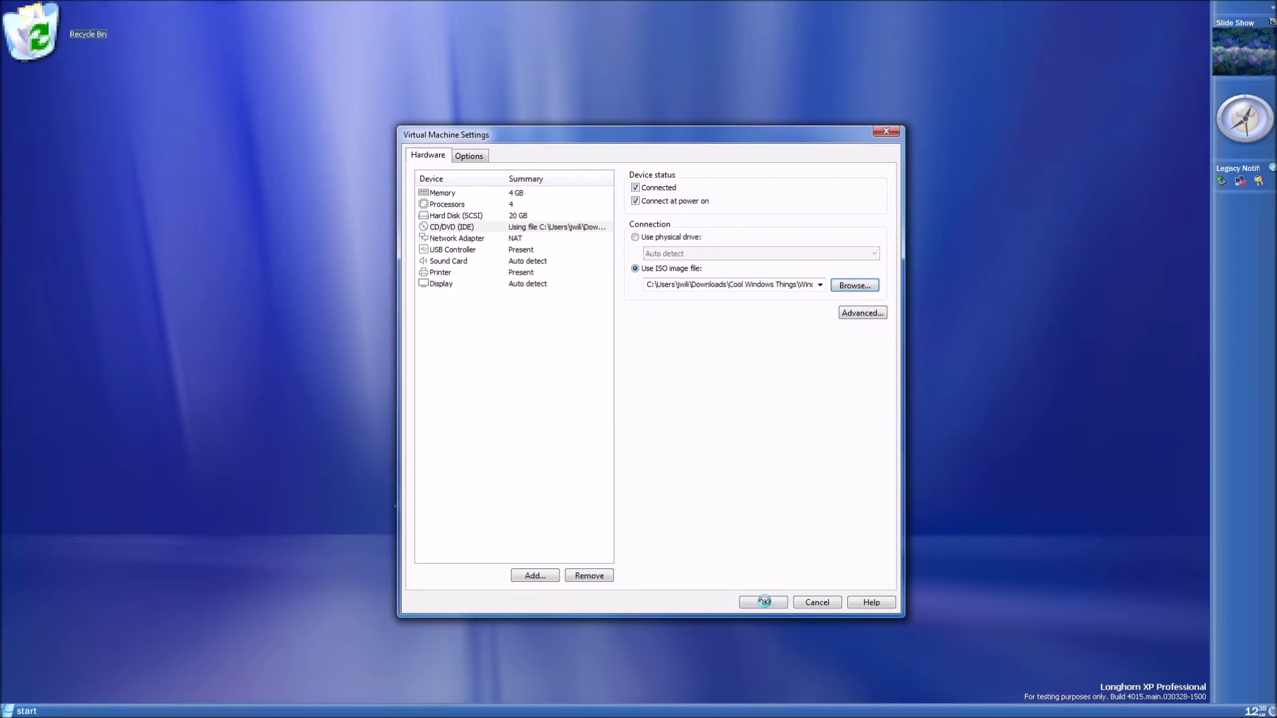
Apply the CD drive settings and open the 6.5.2 drivers CD from My Computer
{"action": "left_click", "coordinate": [764, 601]}
{"action": "left_click", "coordinate": [23, 711]}
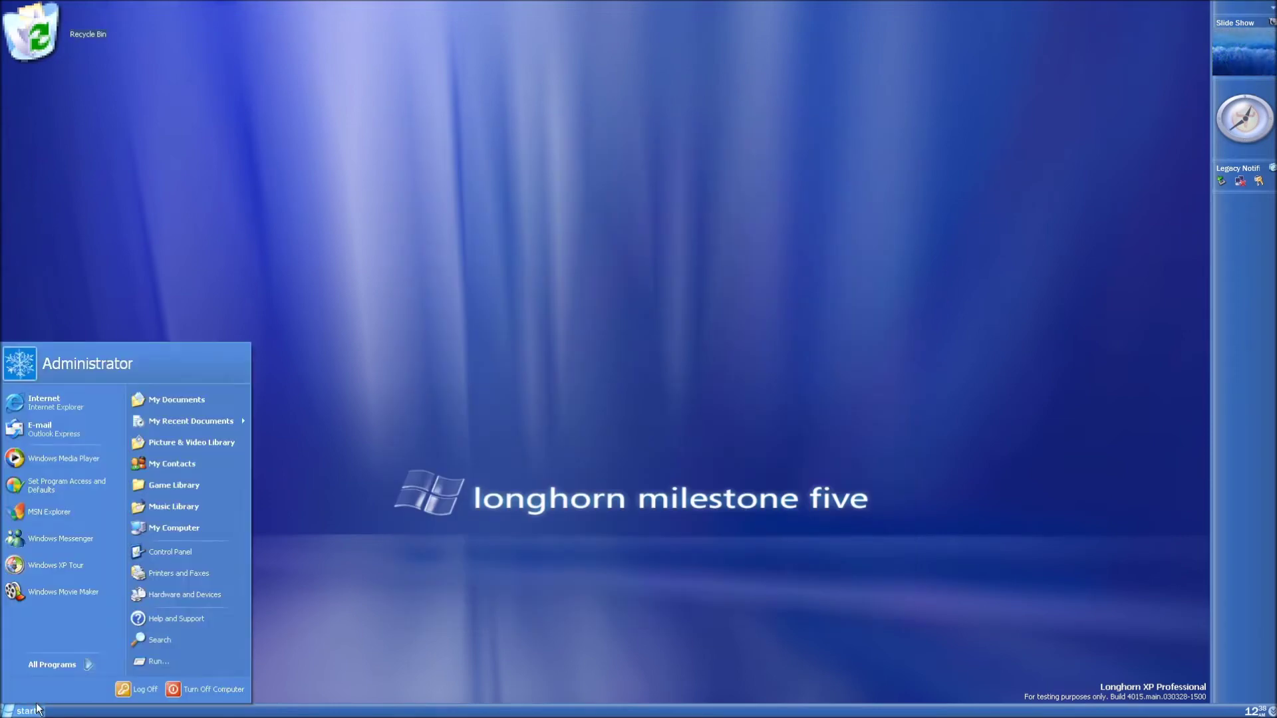
{"action": "left_click", "coordinate": [173, 520]}
{"action": "scroll", "coordinate": [793, 449], "scroll_direction": "down", "scroll_amount": 3}
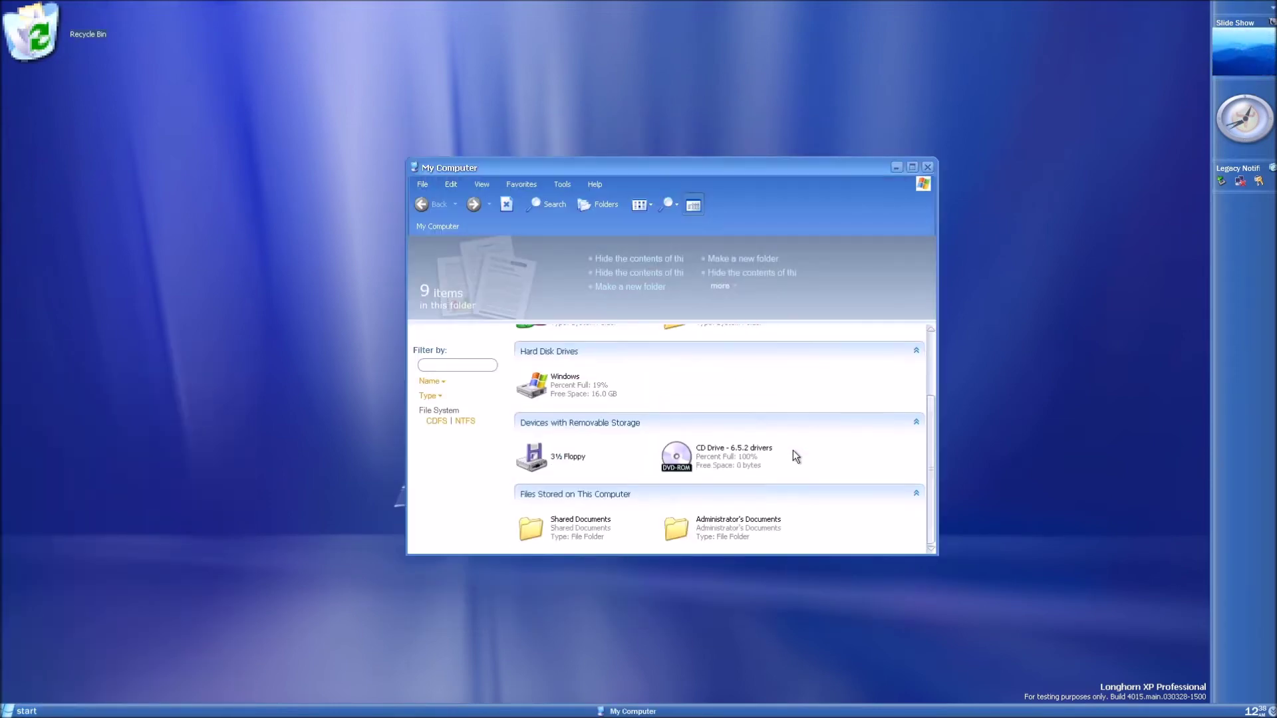
{"action": "double_click", "coordinate": [731, 460]}
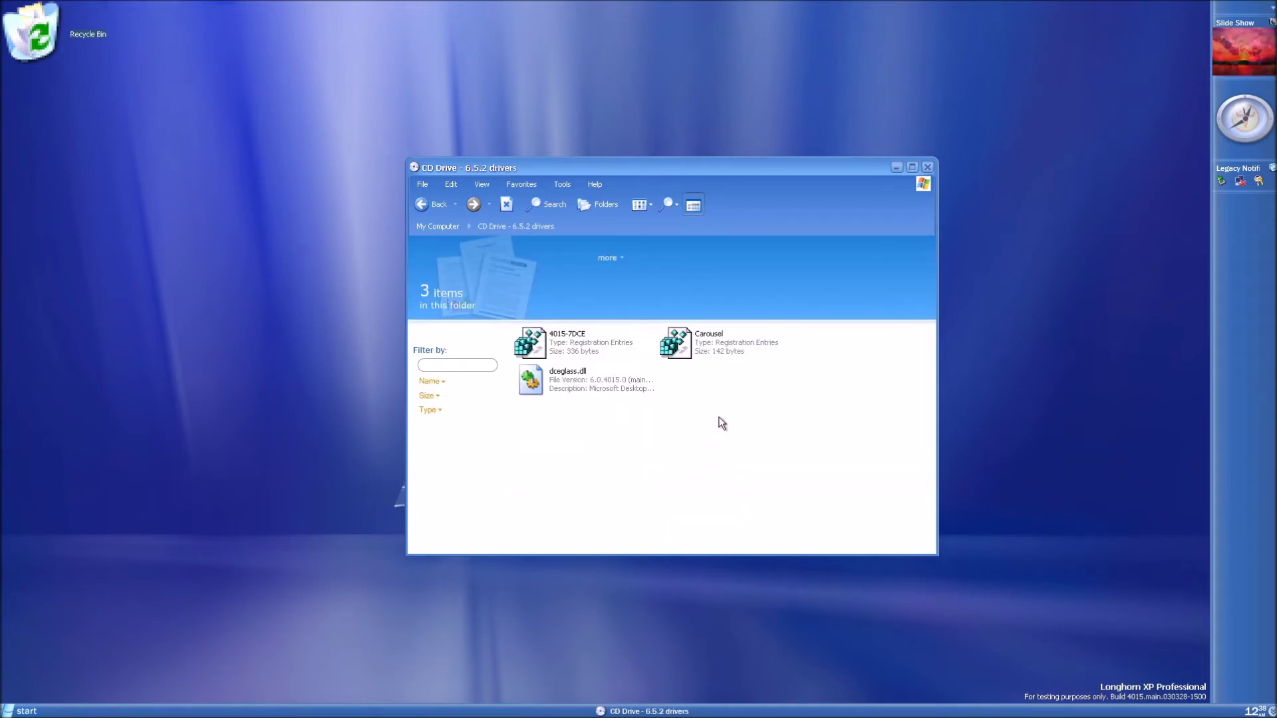
Copy the 4015-7DCE and Carousel files from the CD onto the desktop
{"action": "left_click_drag", "start_coordinate": [722, 406], "coordinate": [592, 334]}
{"action": "left_click", "coordinate": [749, 406]}
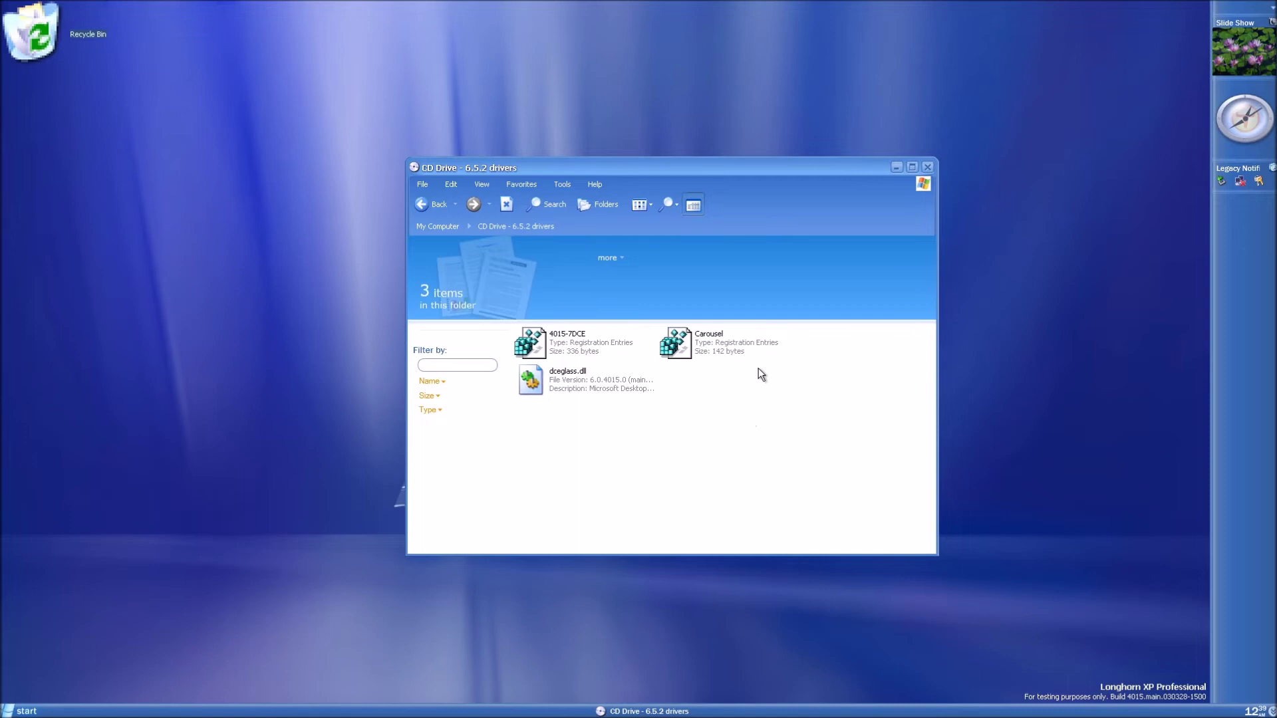
{"action": "left_click_drag", "start_coordinate": [762, 369], "coordinate": [70, 124]}
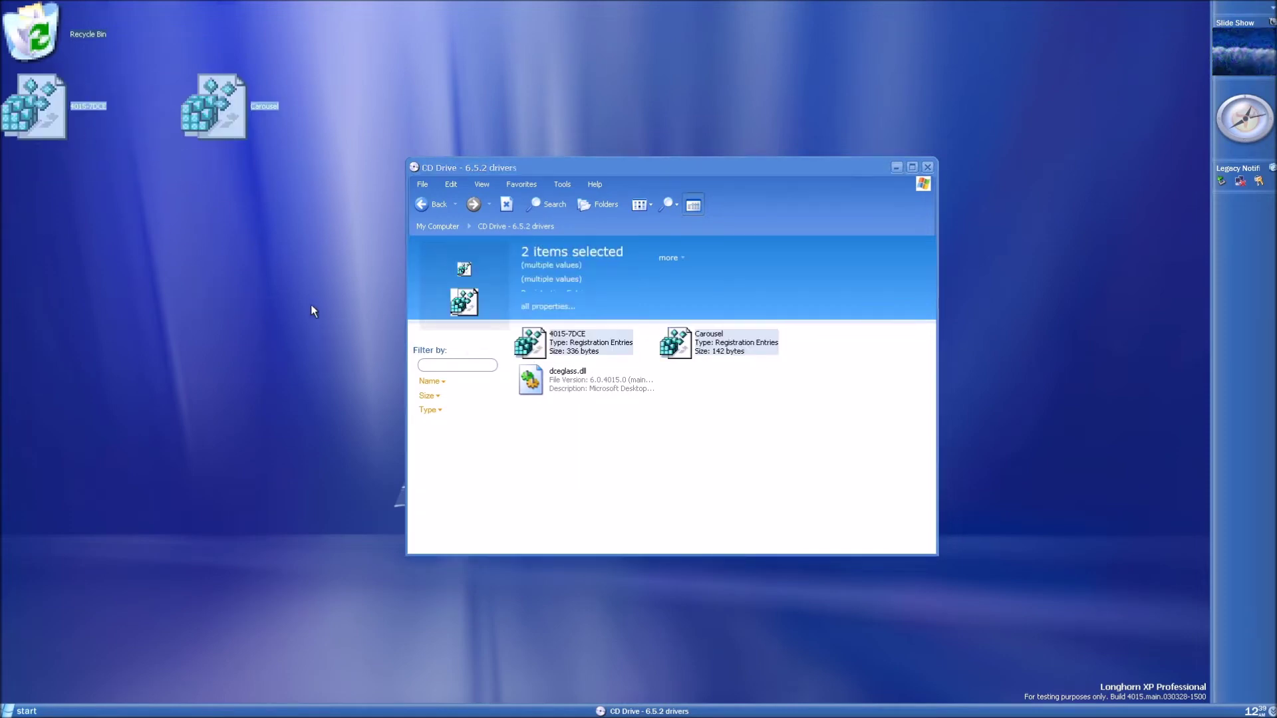
Close the CD drive window and reopen it through My Computer
{"action": "left_click", "coordinate": [927, 167]}
{"action": "left_click", "coordinate": [20, 711]}
{"action": "left_click", "coordinate": [147, 529]}
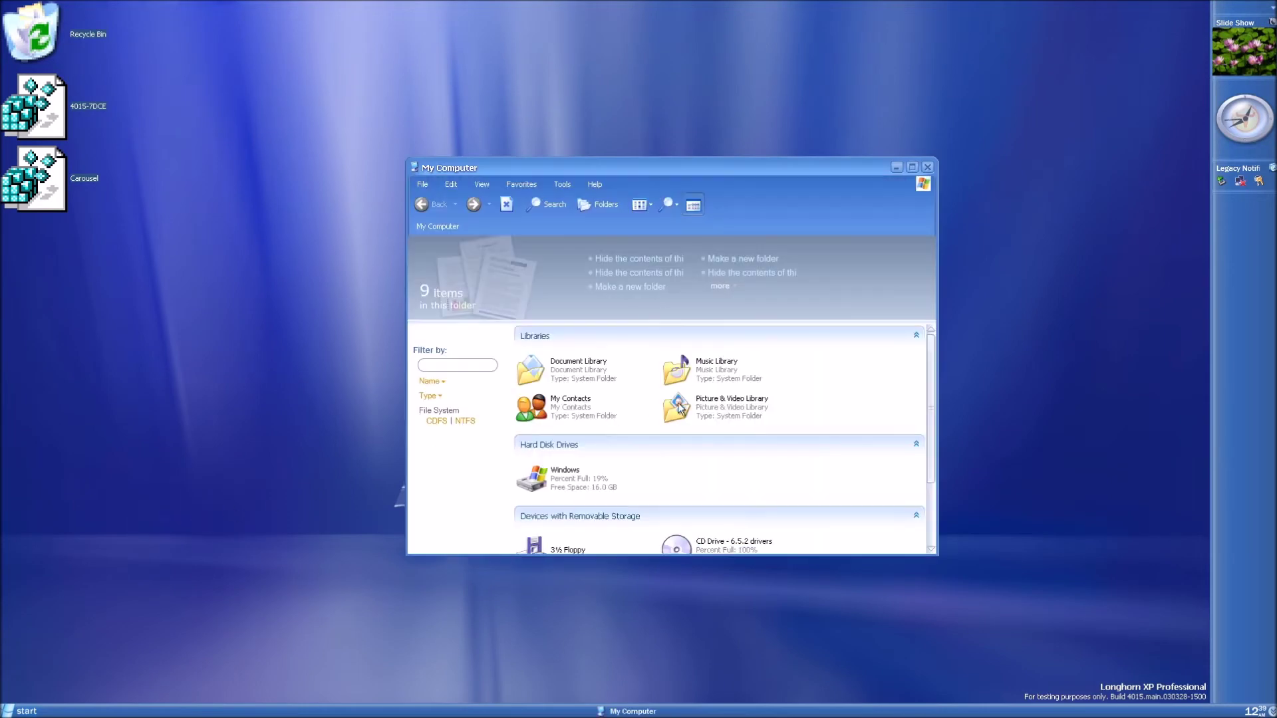
{"action": "double_click", "coordinate": [719, 541]}
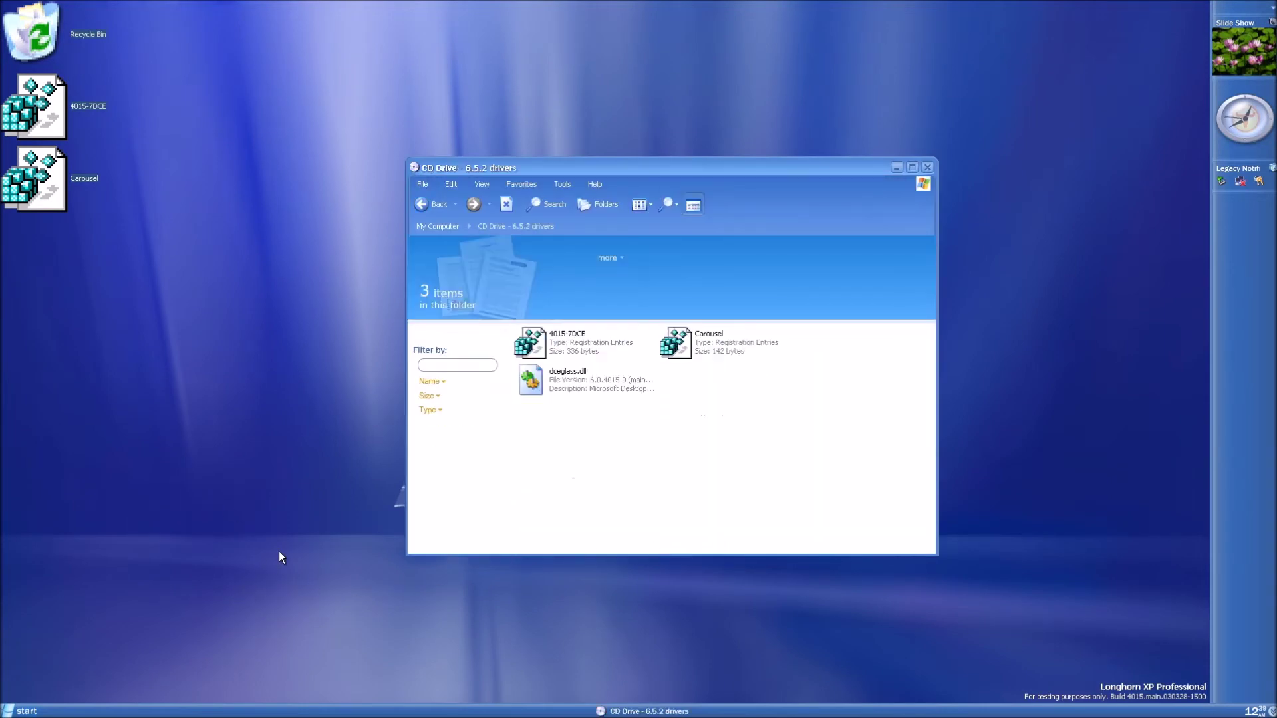
Open the Windows drive in a second window beside the CD drive window
{"action": "left_click", "coordinate": [24, 711]}
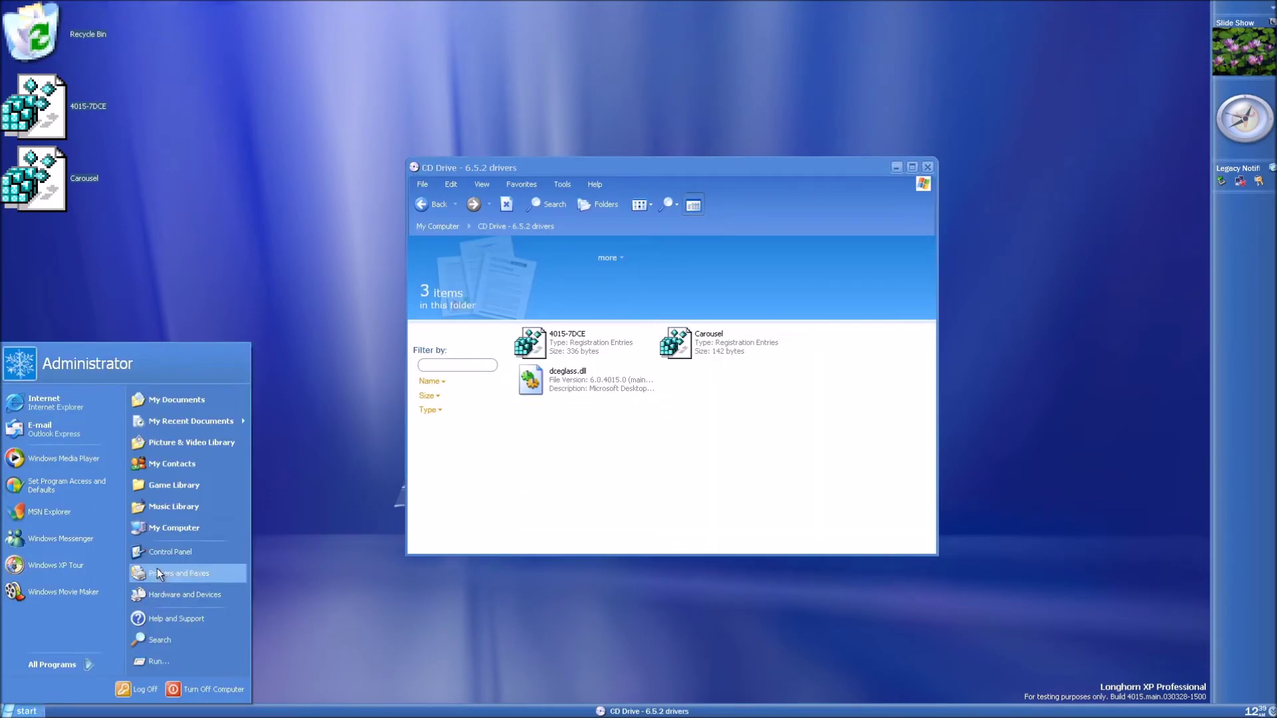
{"action": "left_click", "coordinate": [174, 524]}
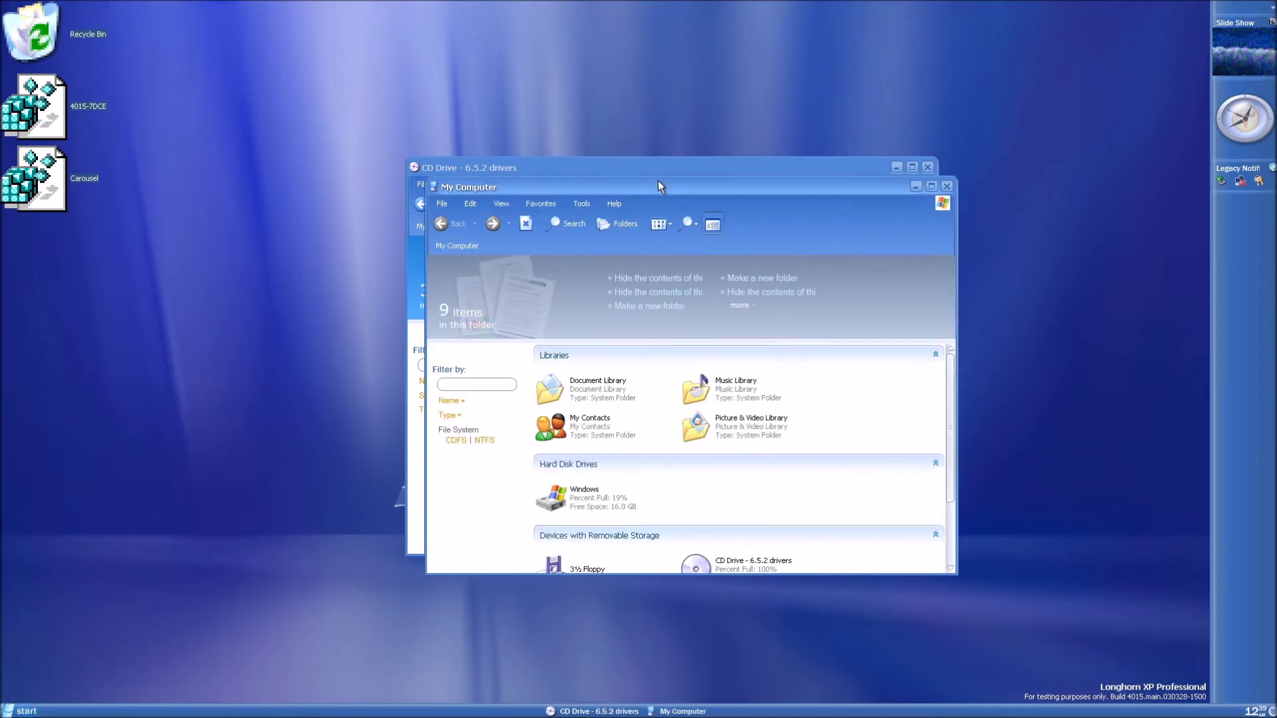
{"action": "left_click_drag", "start_coordinate": [657, 180], "coordinate": [919, 176]}
{"action": "left_click_drag", "start_coordinate": [640, 165], "coordinate": [289, 194]}
{"action": "double_click", "coordinate": [836, 503]}
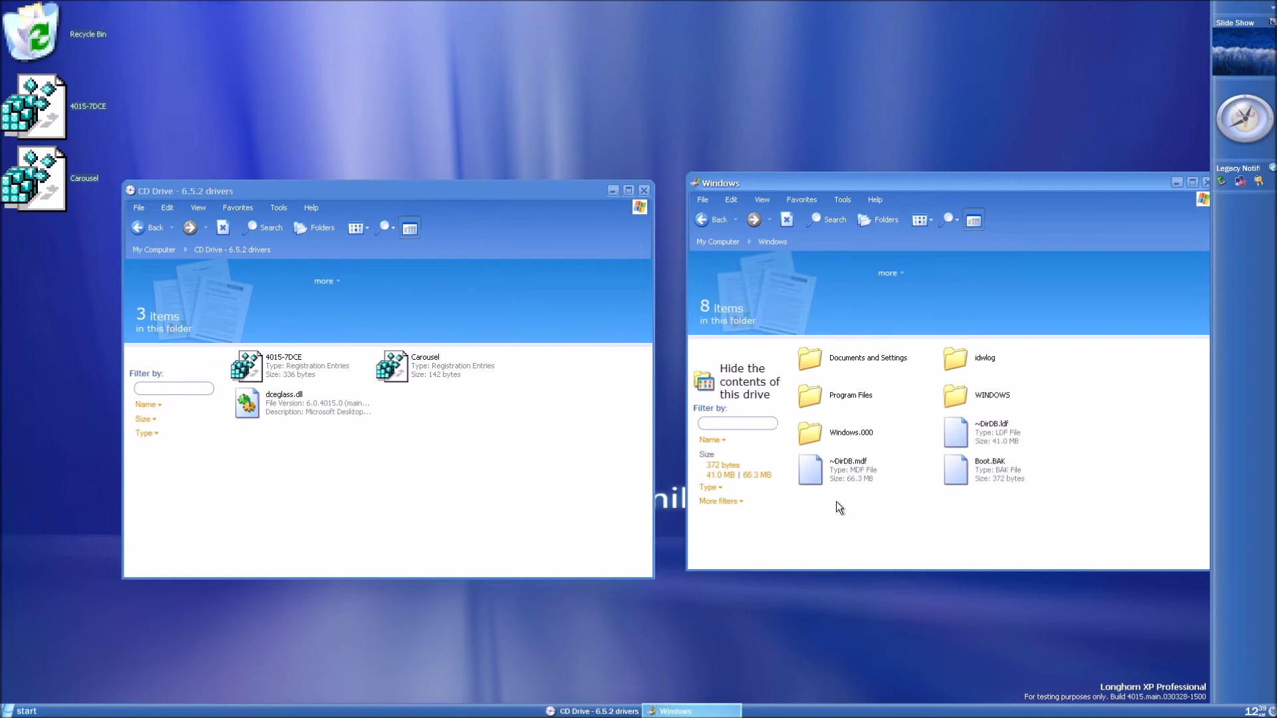
Copy dceglass.dll to the Windows drive root and rename it to dce.dll
{"action": "left_click_drag", "start_coordinate": [273, 402], "coordinate": [988, 527]}
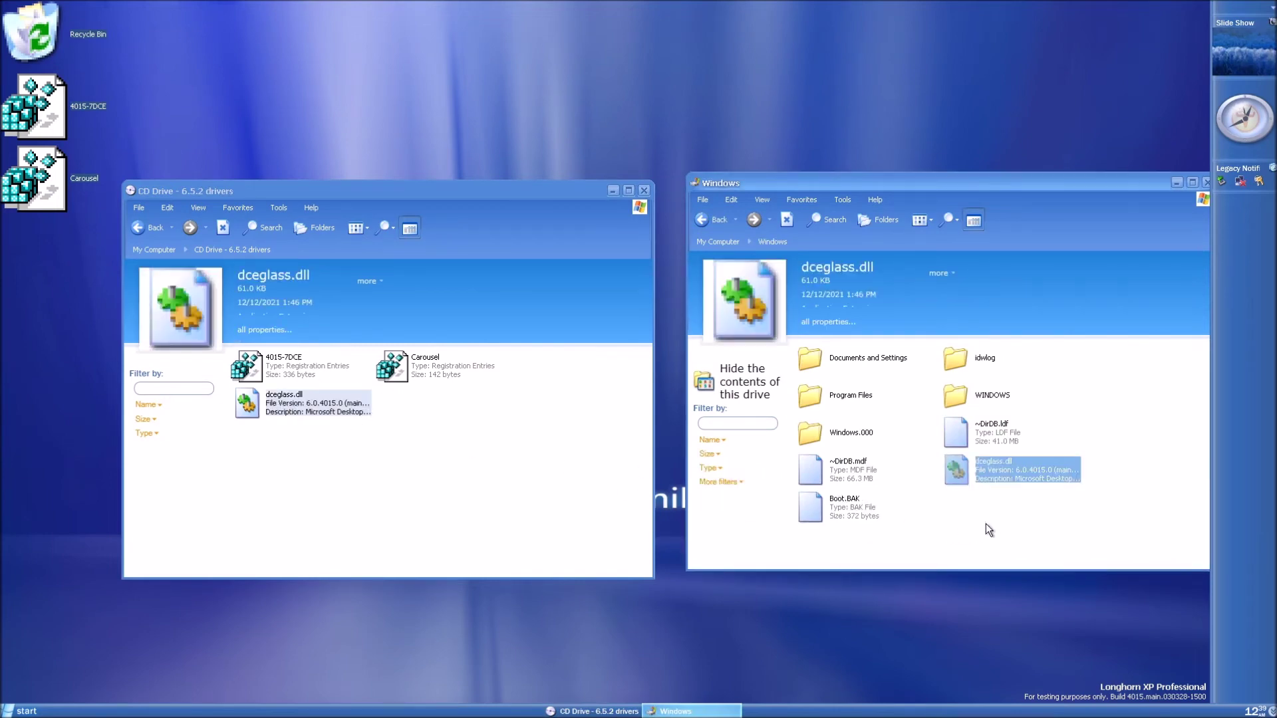
{"action": "key", "text": "F2"}
{"action": "key", "text": "Right"}
{"action": "key", "text": "Right"}
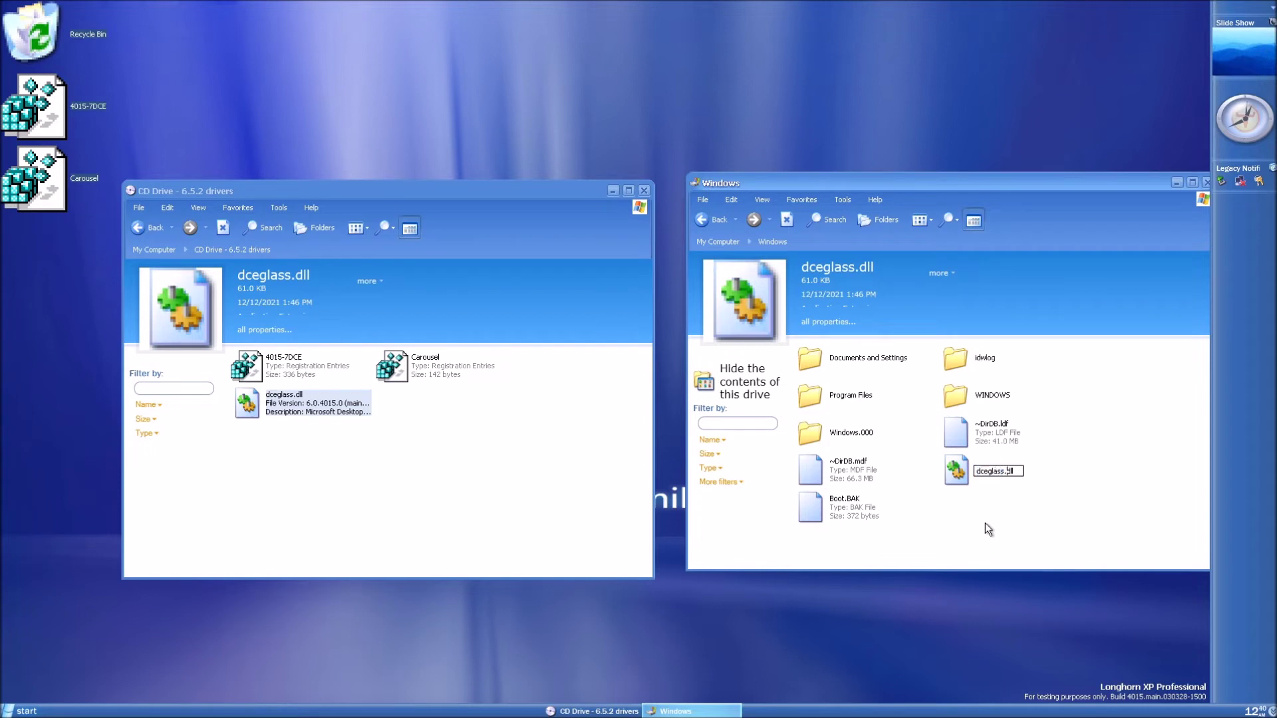
{"action": "key", "text": "BackSpace"}
{"action": "key", "text": "BackSpace"}
{"action": "key", "text": "BackSpace"}
{"action": "key", "text": "BackSpace"}
{"action": "key", "text": "BackSpace"}
{"action": "key", "text": "Return"}
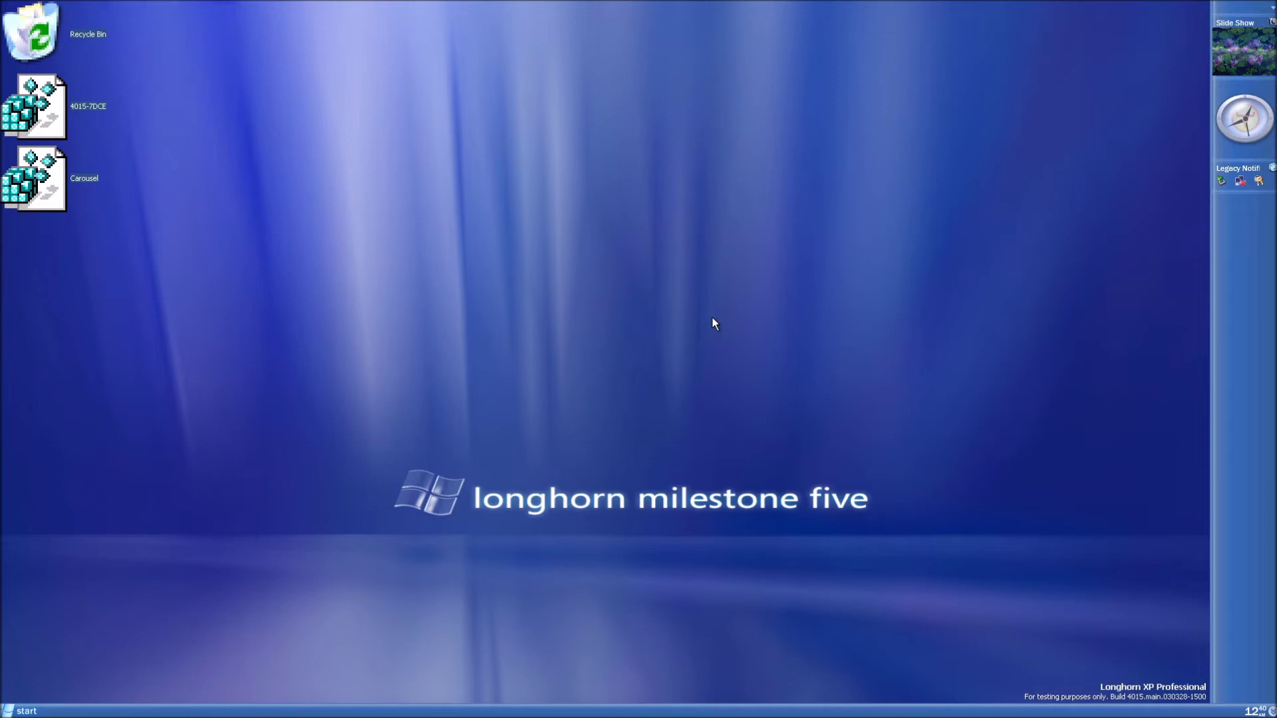
Load the Windows Longhorn ISO into the virtual CD drive and shut down the guest
{"action": "key", "text": "ctrl+e"}
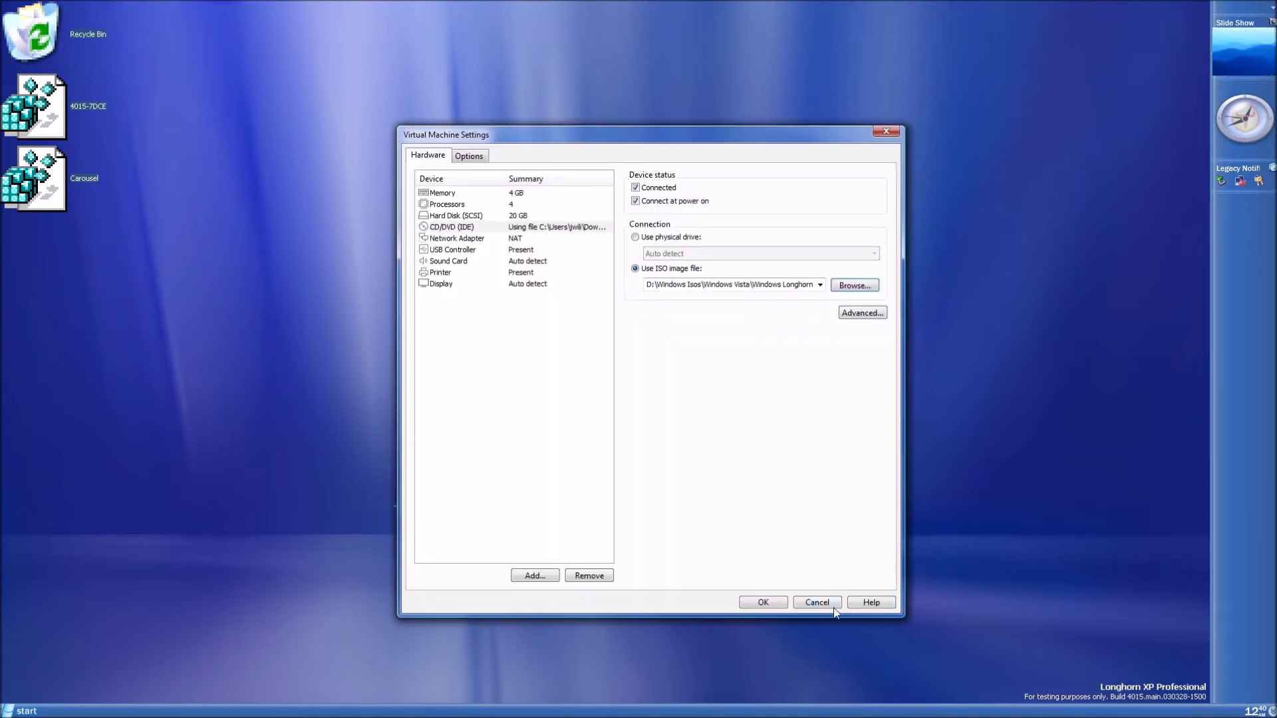
{"action": "left_click", "coordinate": [758, 602]}
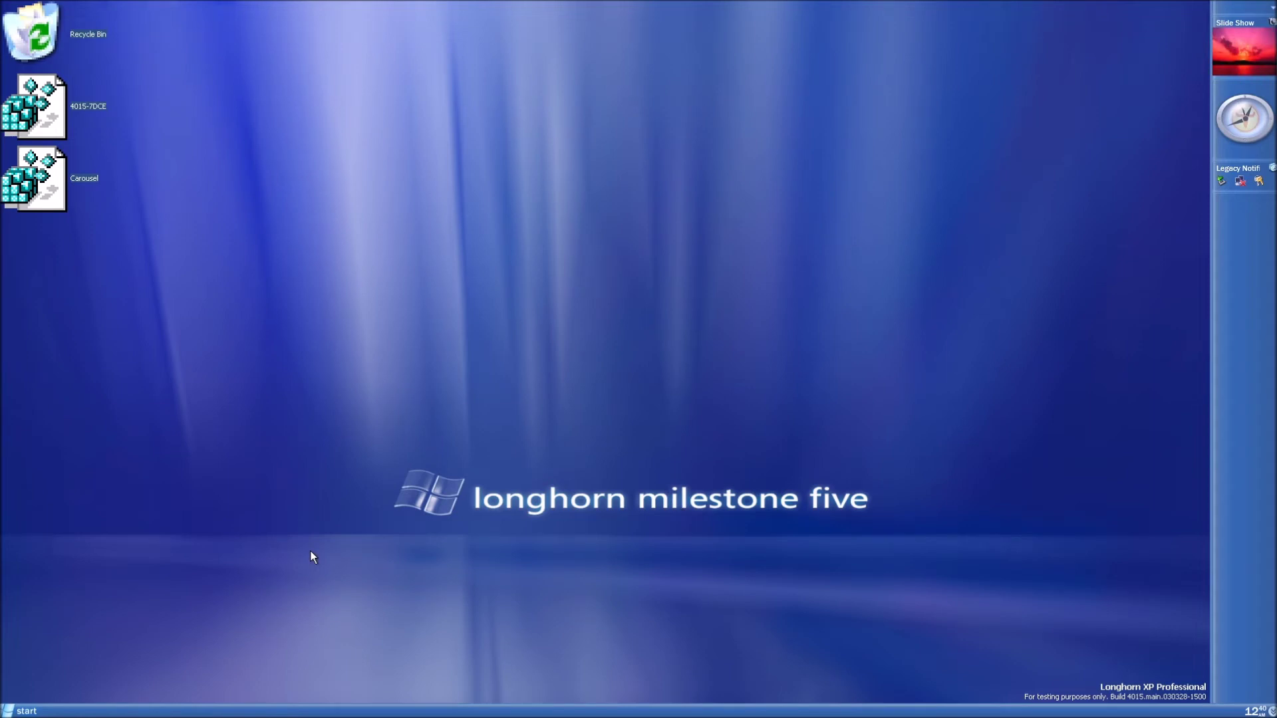
{"action": "left_click", "coordinate": [29, 712]}
{"action": "left_click", "coordinate": [217, 685]}
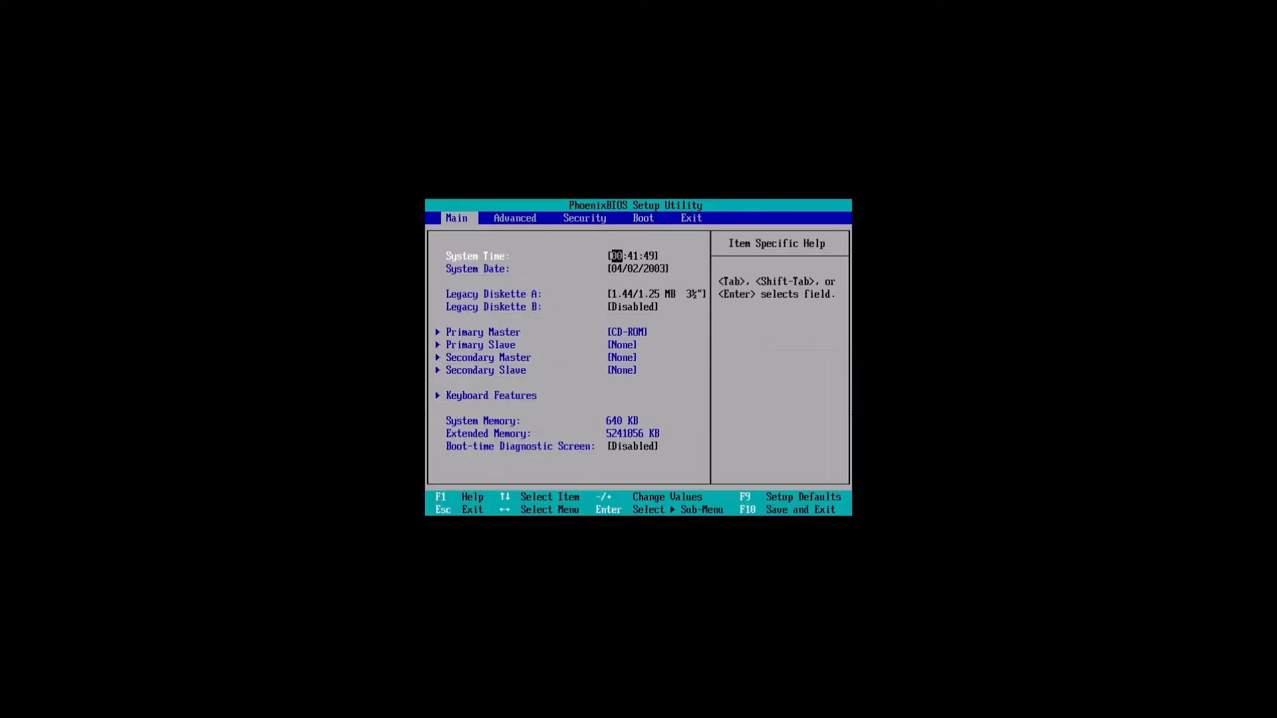
Go to the BIOS Boot tab and select the CD-ROM Drive as boot device
{"action": "key", "text": "Right"}
{"action": "key", "text": "Right"}
{"action": "key", "text": "Right"}
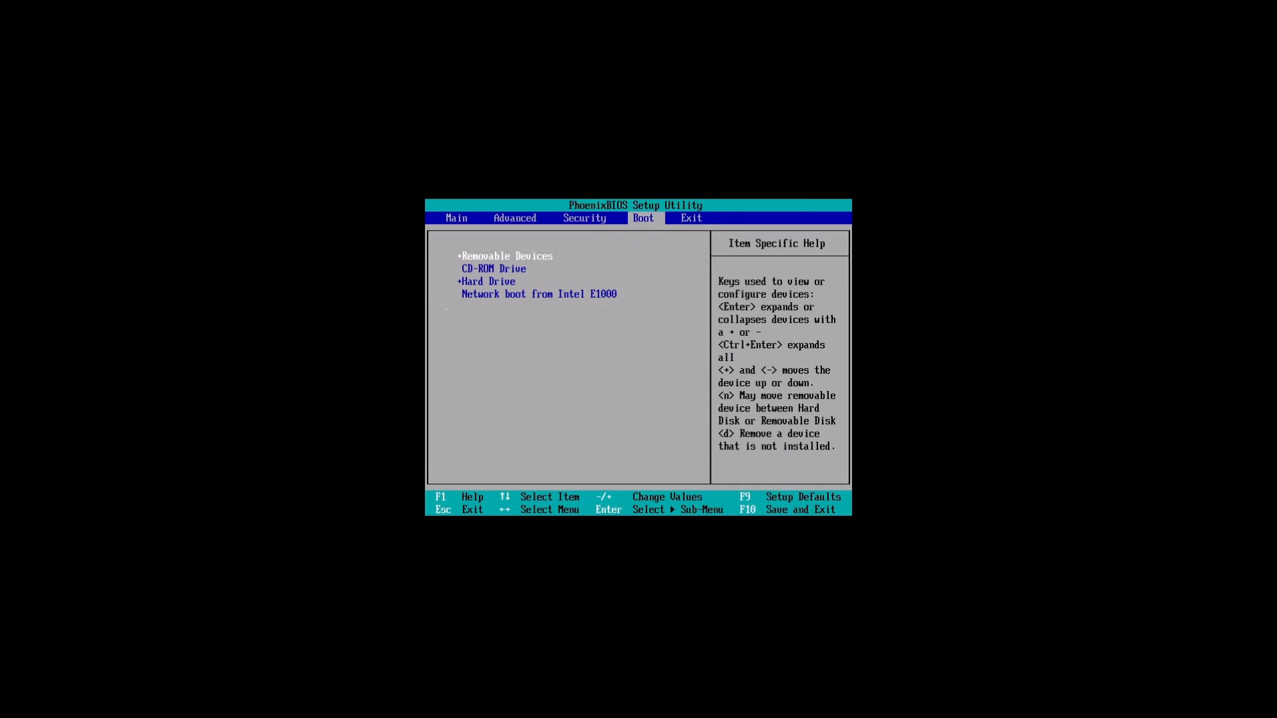
{"action": "key", "text": "Down"}
{"action": "key", "text": "Down"}
{"action": "key", "text": "Up"}
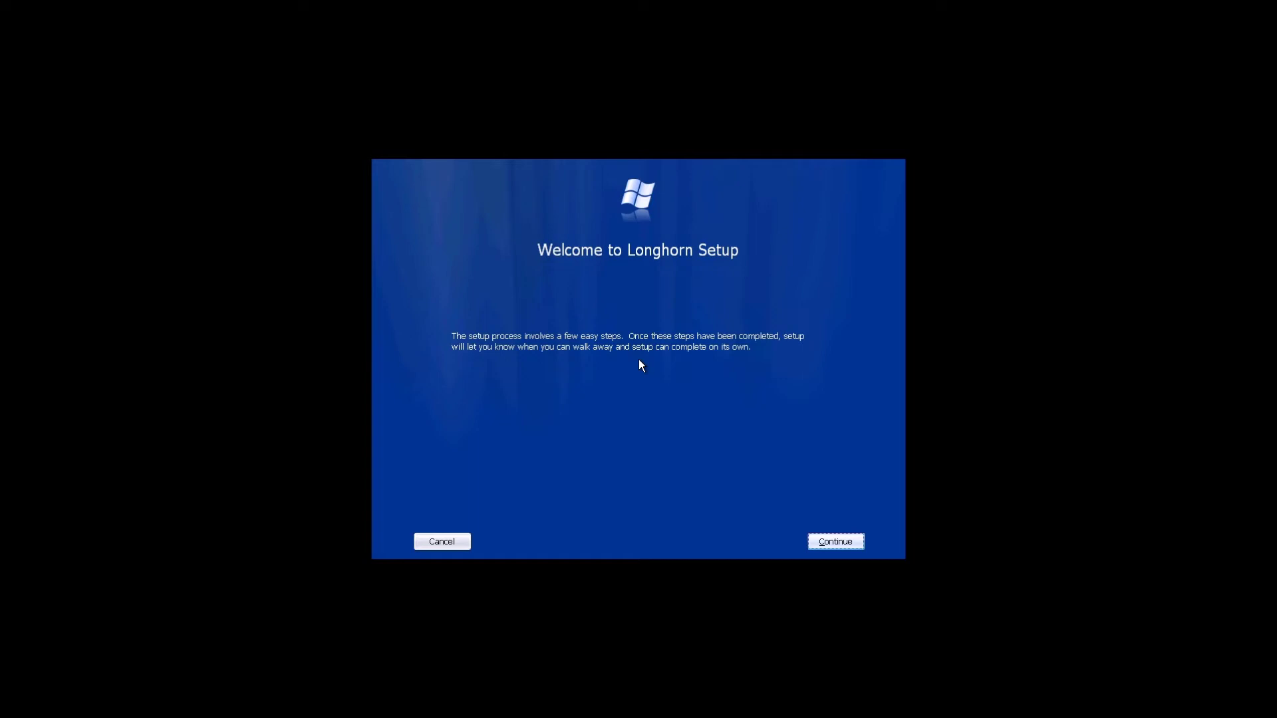
Open a setup command prompt and begin typing move "C:\windows\system32\dce.d
{"action": "key", "text": "shift+F10"}
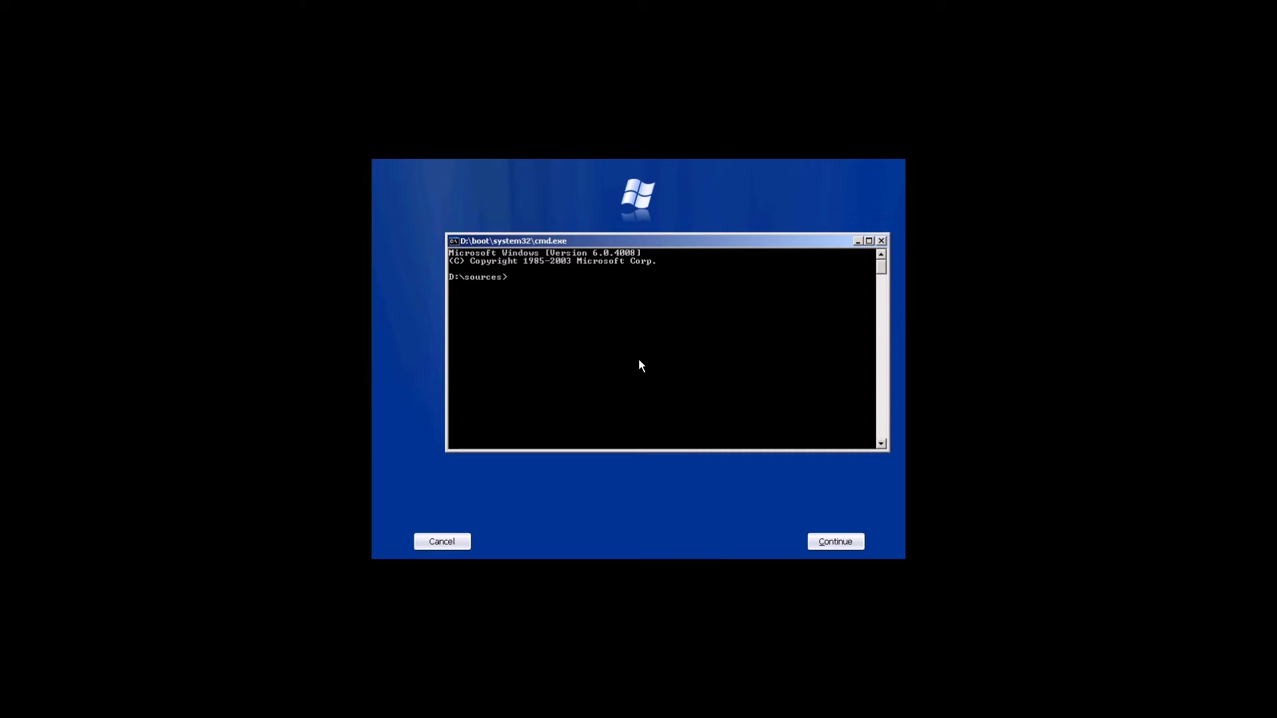
Type the move command's quoted source path toward "C:\windows\system32\dce.dll"
{"action": "type", "text": "move \"C:\\windows\\system32\\dce.dll\" \"C:\\documents and settings"}
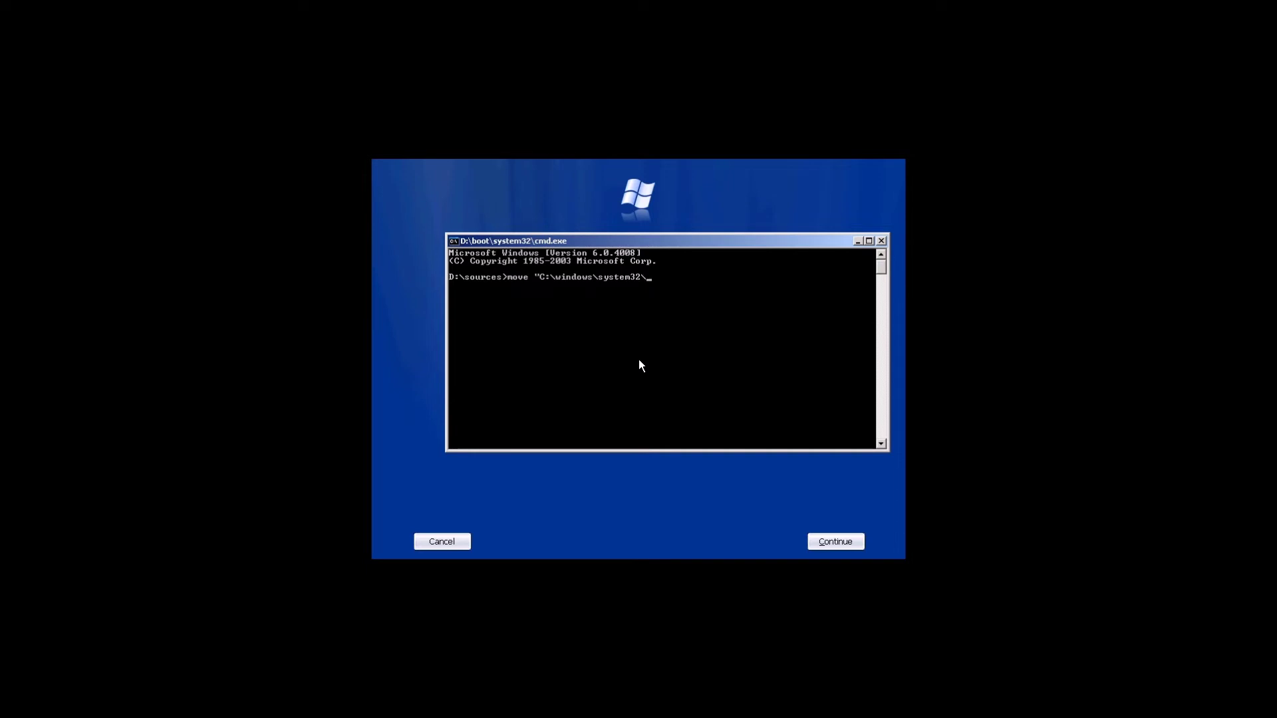
Open a setup command prompt and begin typing move "C:\windows\system32\dce.d
Type the move command's quoted source path toward "C:\windows\system32\dce.dll"
{"action": "type", "text": "\\"}
{"action": "type", "text": "dce.dll\" \"C:\\documents and settings"}
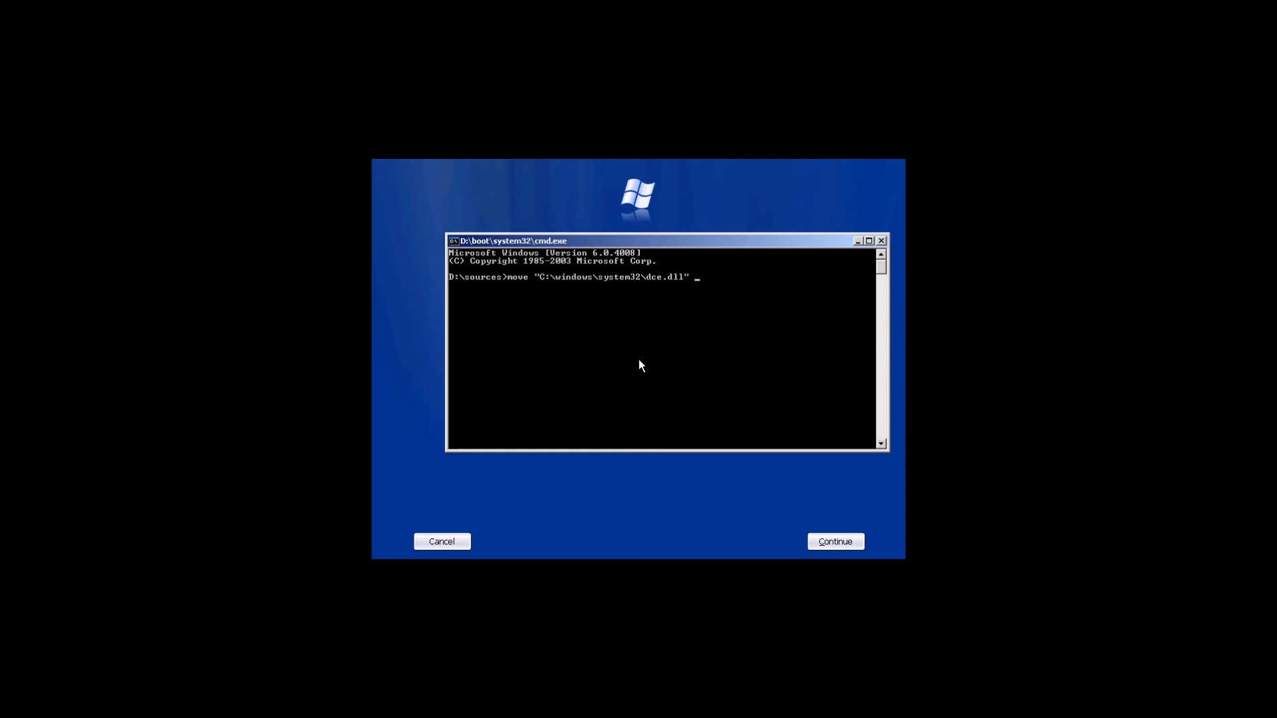
Complete the move command for system32's dce.dll with the destination "C:\documents and settings"
{"action": "type", "text": "ll\" \""}
{"action": "type", "text": "C:"}
{"action": "type", "text": "\\documents an"}
{"action": "type", "text": "d settings"}
Run the dce.dll move, then enter move "C:\dce.dll" "C:\windows\system32" at the new prompt
{"action": "type", "text": "\""}
{"action": "key", "text": "Return"}
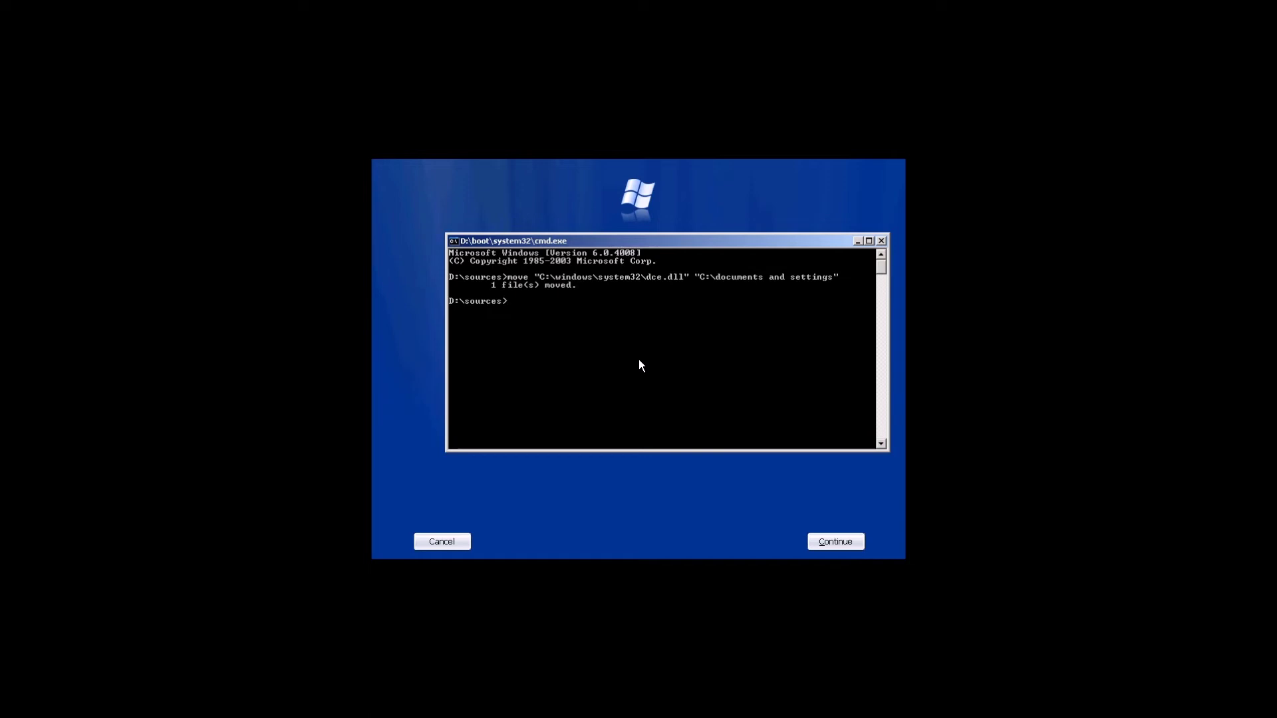
Move dce.dll from C:\ into C:\windows\system32 with the move command in Command Prompt
{"action": "type", "text": "move \"C:\\dce.dll\" \"C:\\windows\\system32"}
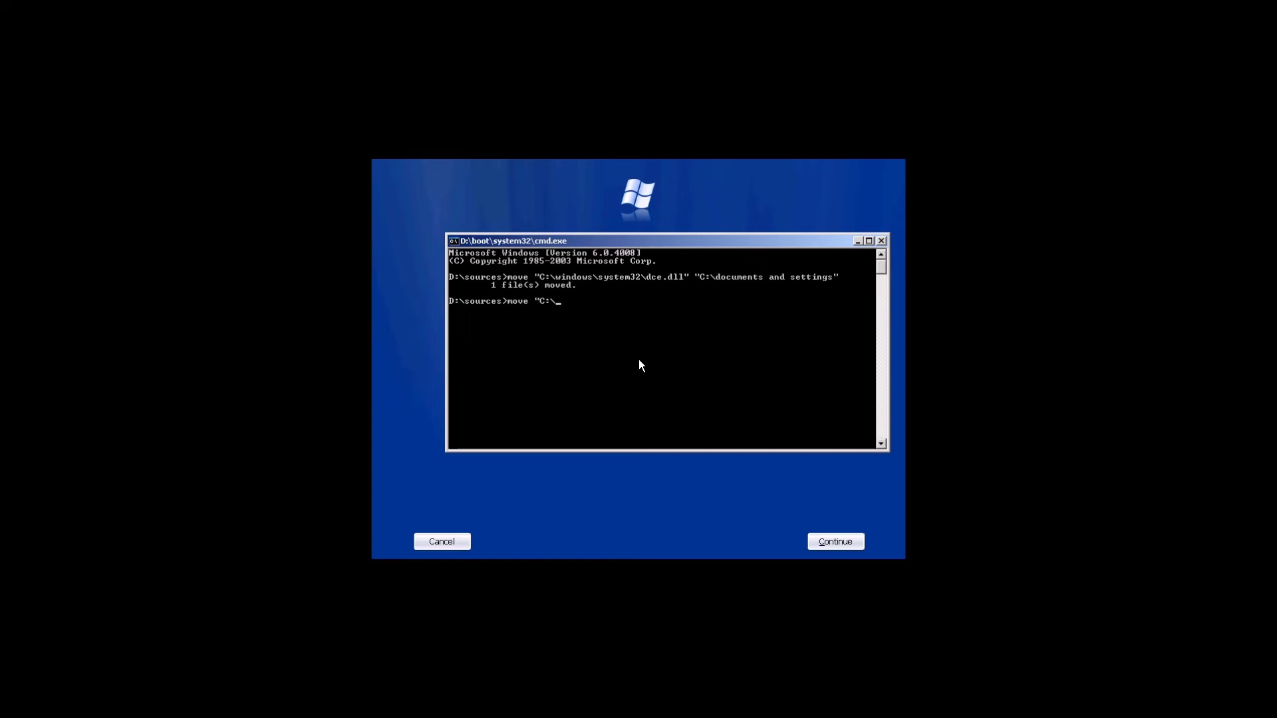
Run the dce.dll move, then enter move "C:\dce.dll" "C:\windows\system32" at the new prompt
Move dce.dll from C:\ into C:\windows\system32 with the move command in Command Prompt
{"action": "type", "text": "C:\\dce.dl"}
{"action": "type", "text": "l\" \""}
{"action": "type", "text": "C:\\windows"}
{"action": "type", "text": "\\"}
{"action": "type", "text": "system32"}
{"action": "type", "text": "\""}
{"action": "key", "text": "Return"}
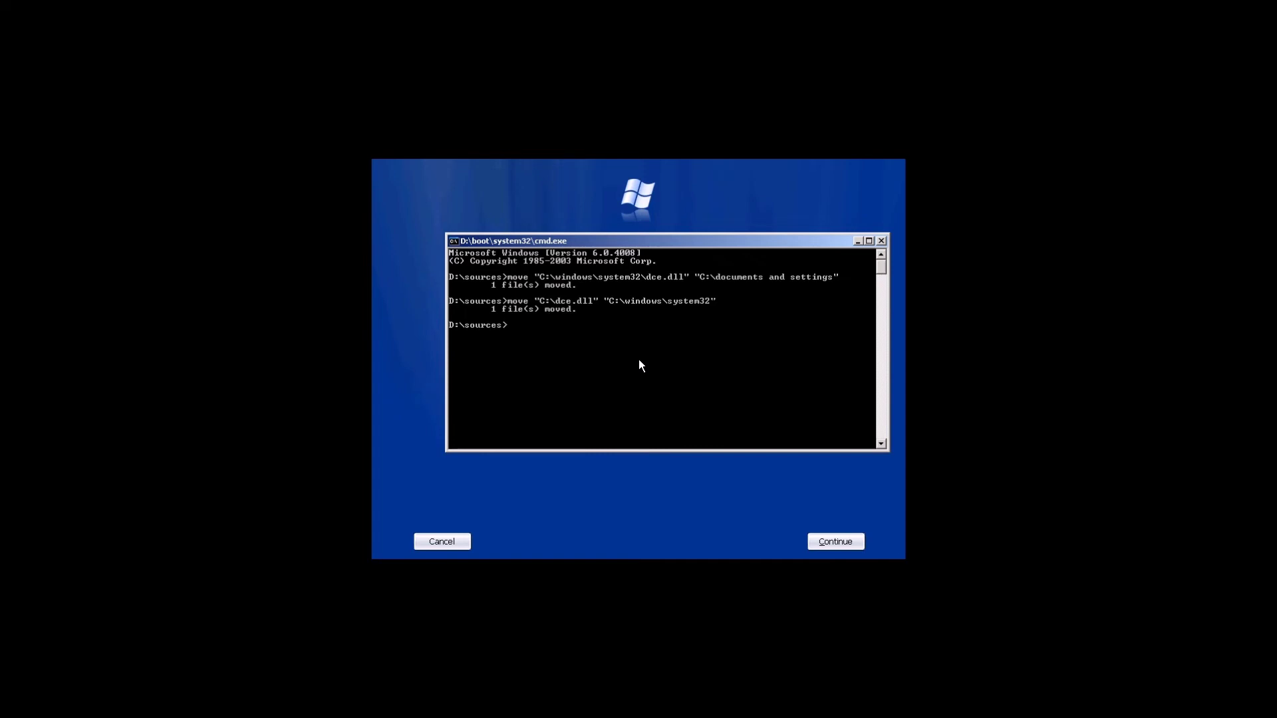
Exit Longhorn Setup and merge 4015-7DCE.reg into the registry
{"action": "left_click", "coordinate": [881, 241]}
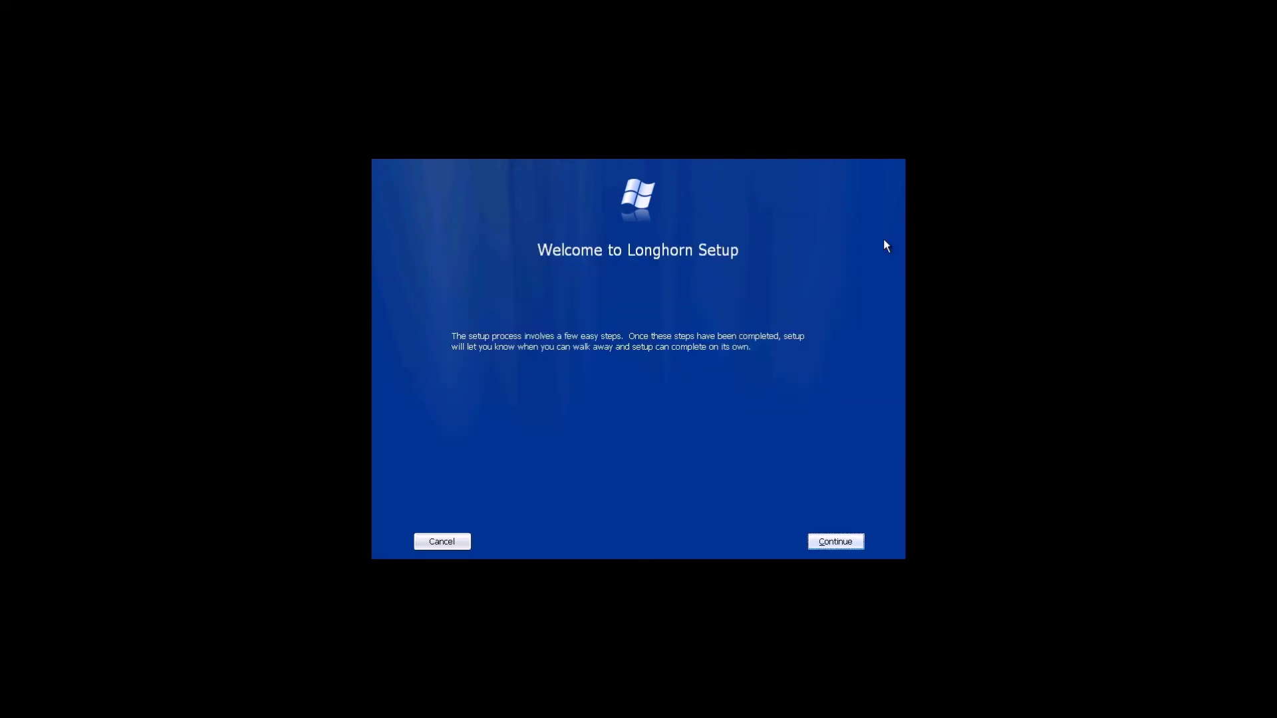
{"action": "left_click", "coordinate": [448, 542]}
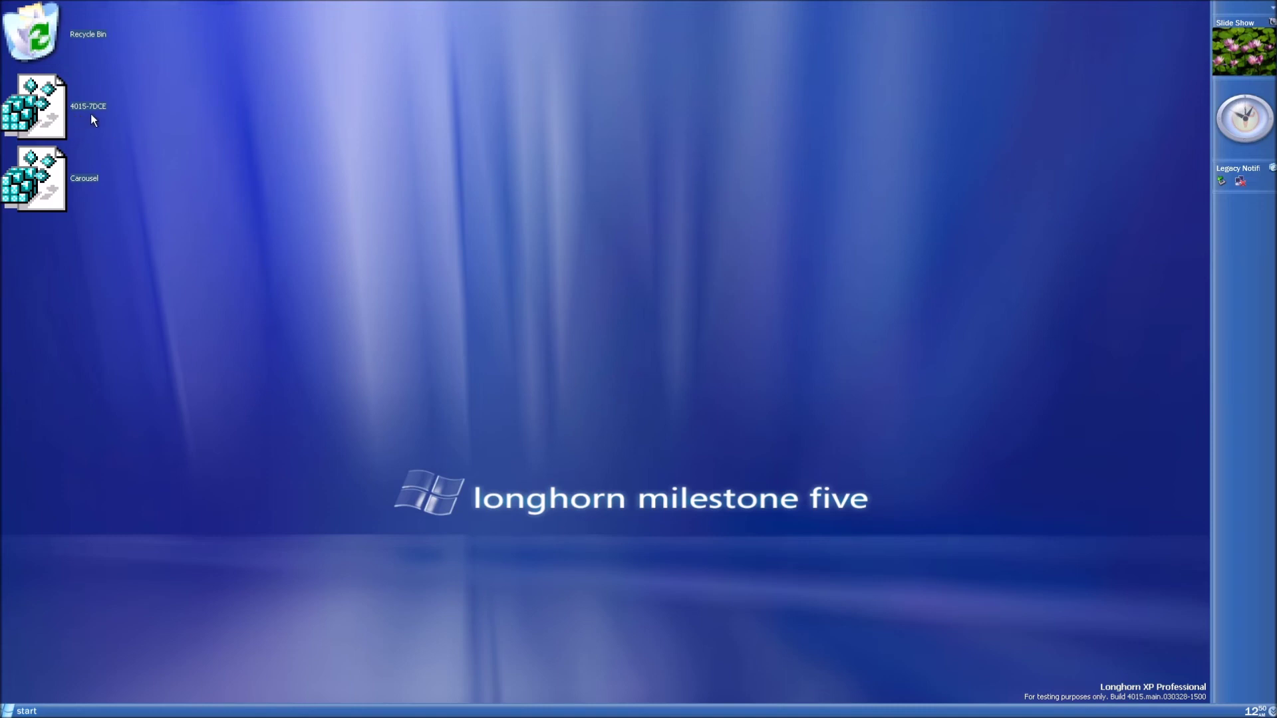
{"action": "double_click", "coordinate": [53, 118]}
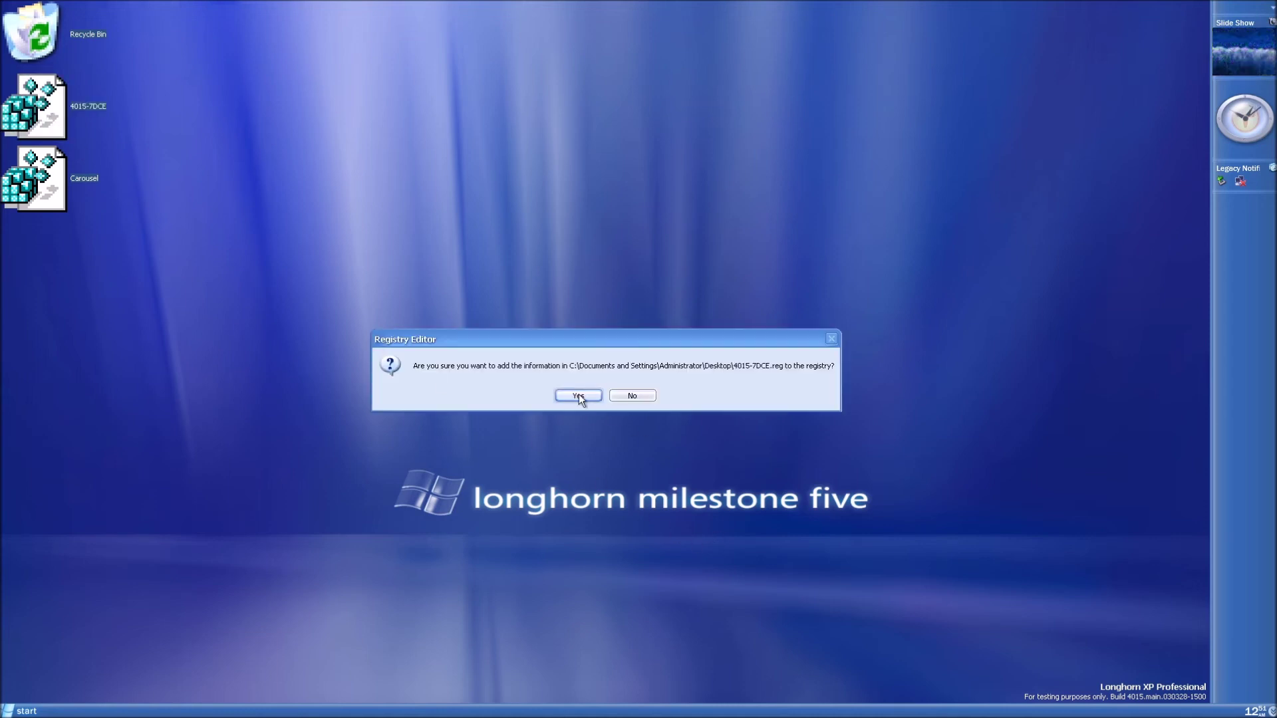
{"action": "left_click", "coordinate": [579, 396]}
{"action": "left_click", "coordinate": [605, 396]}
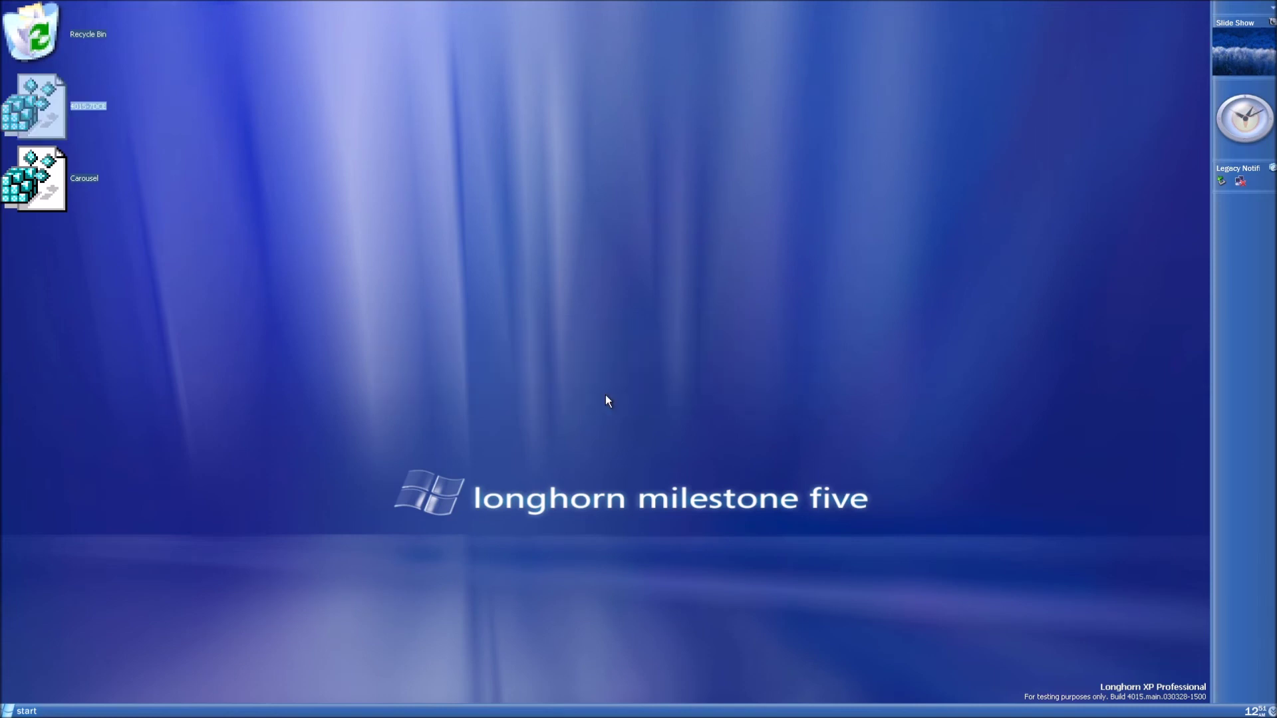
Restart the computer from the Start menu's Turn Off Computer options
{"action": "left_click", "coordinate": [23, 711]}
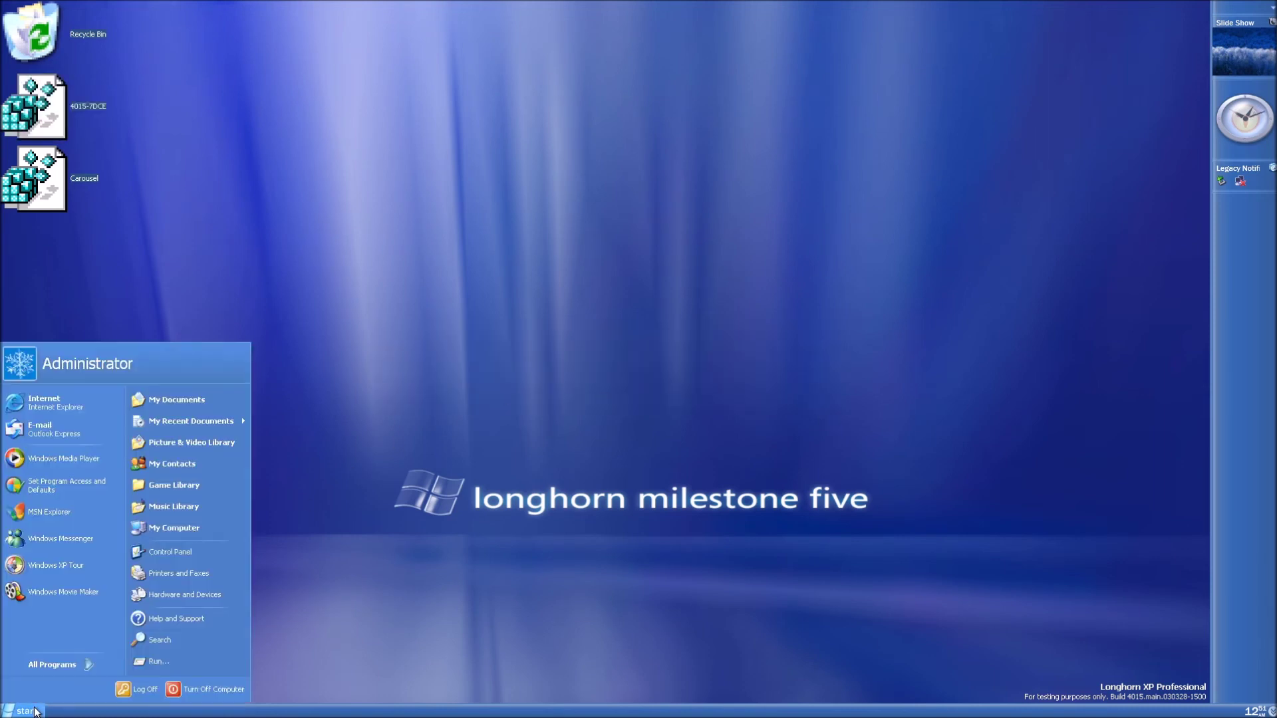
{"action": "left_click", "coordinate": [225, 689]}
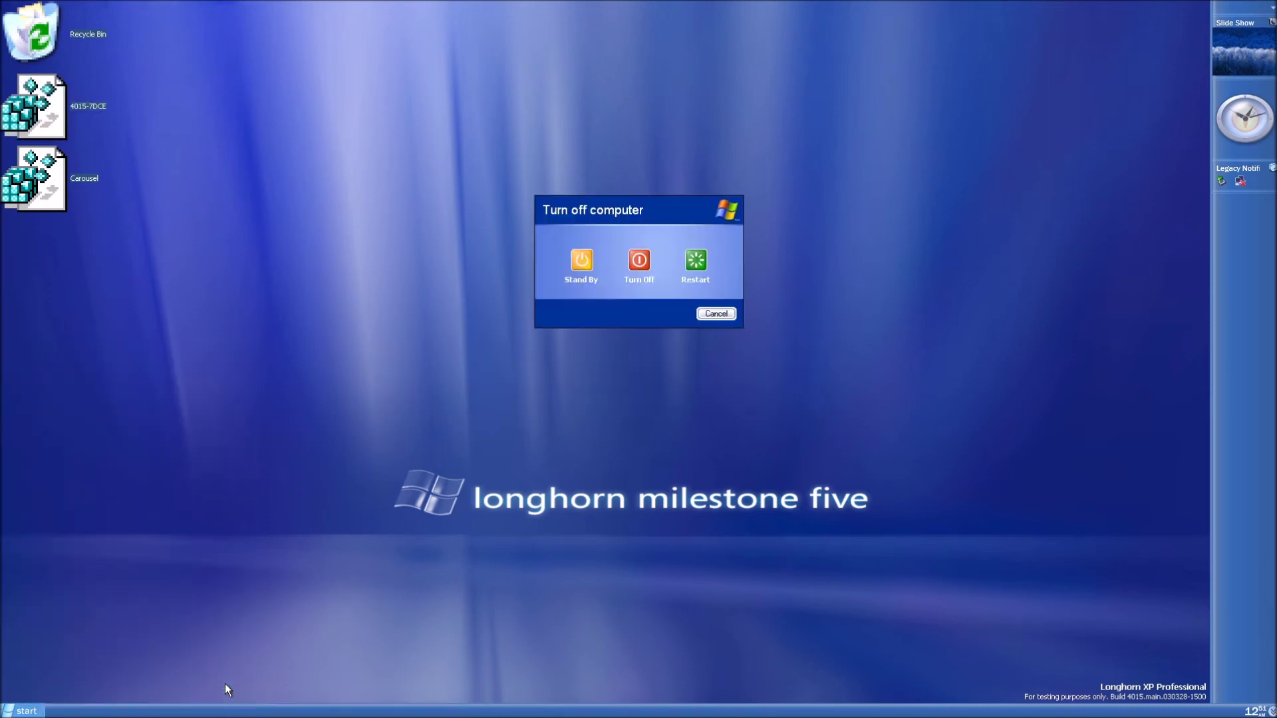
{"action": "left_click", "coordinate": [698, 259]}
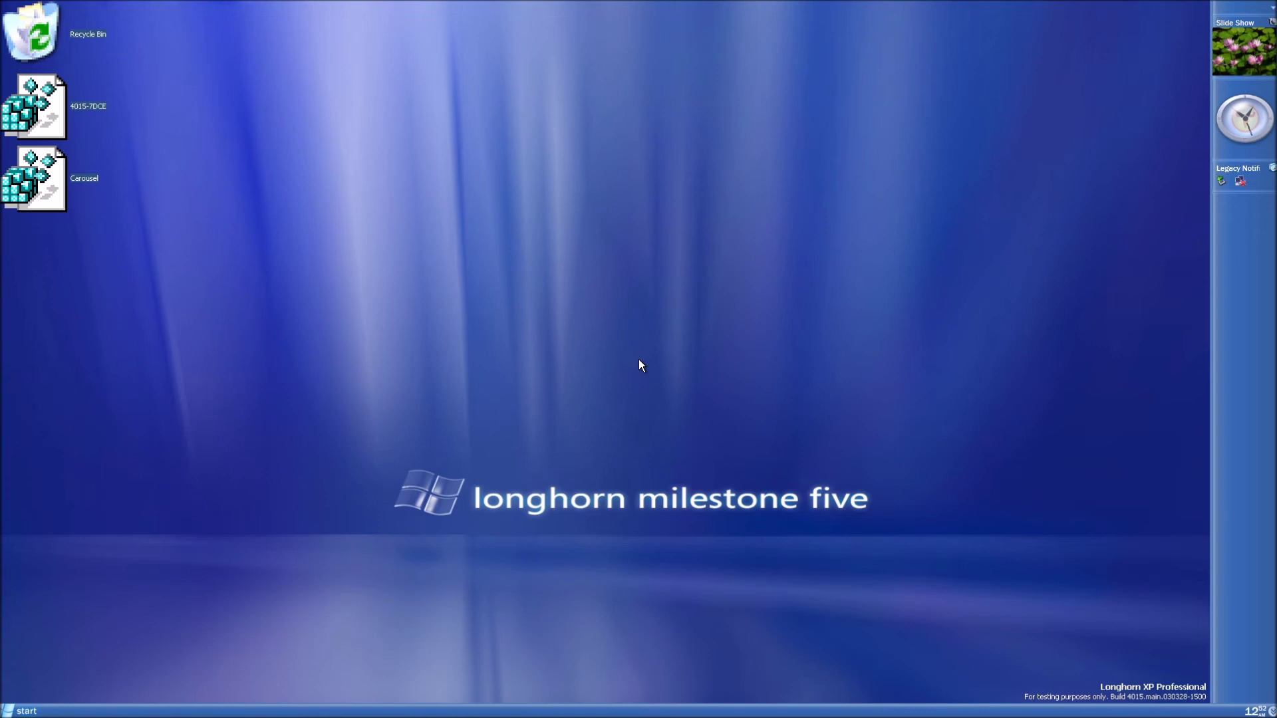
Enable Desktop Compositing in the VMware SVGA II advanced display settings, then close the dialogs
{"action": "right_click", "coordinate": [724, 183]}
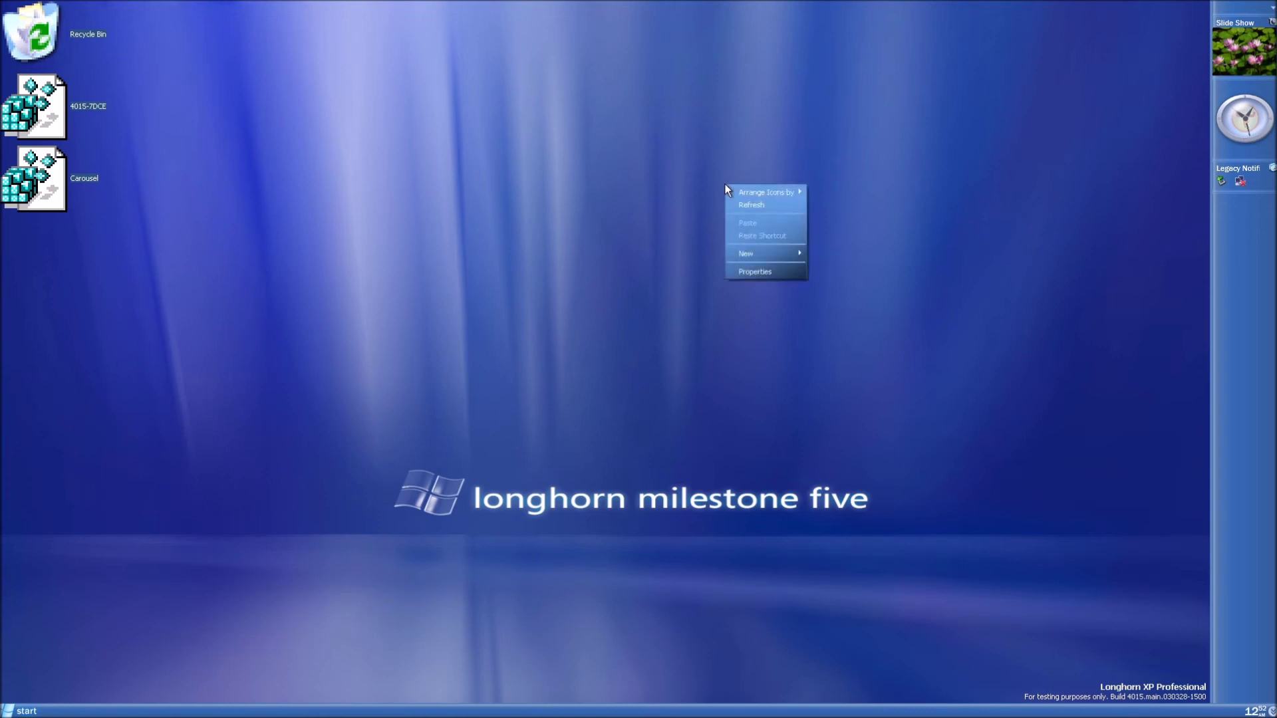
{"action": "left_click", "coordinate": [750, 276]}
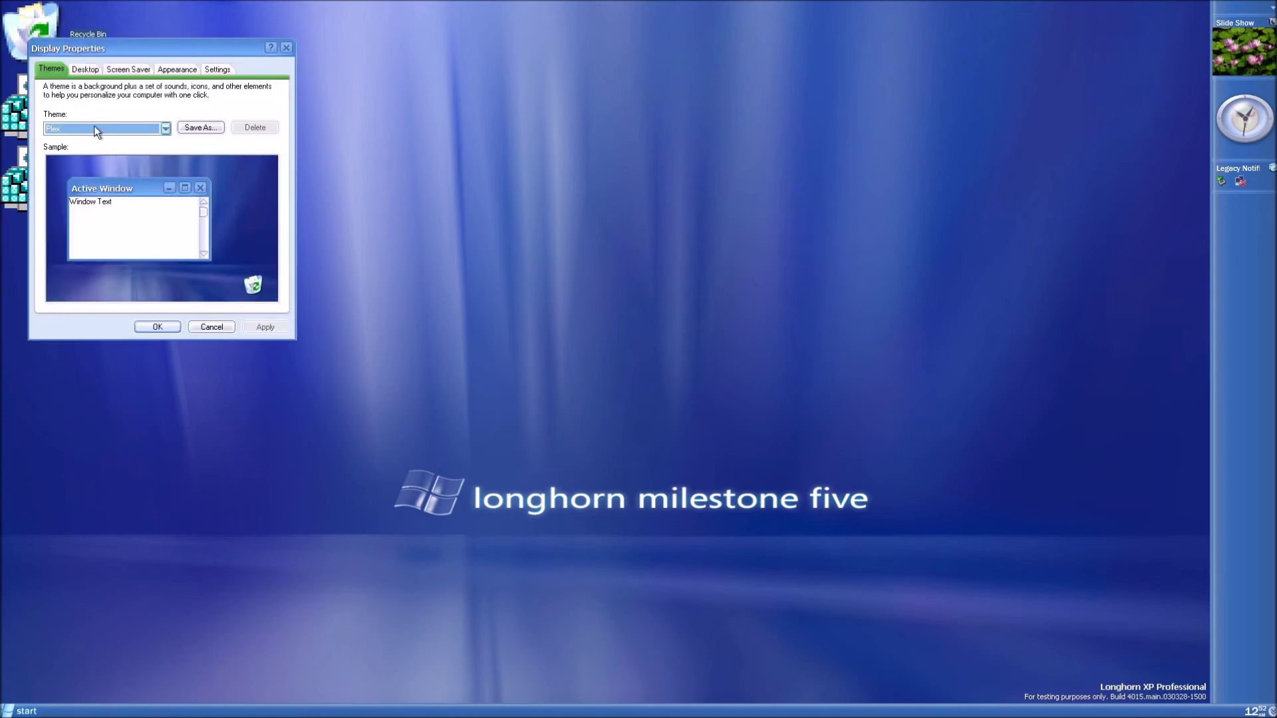
{"action": "left_click", "coordinate": [215, 68]}
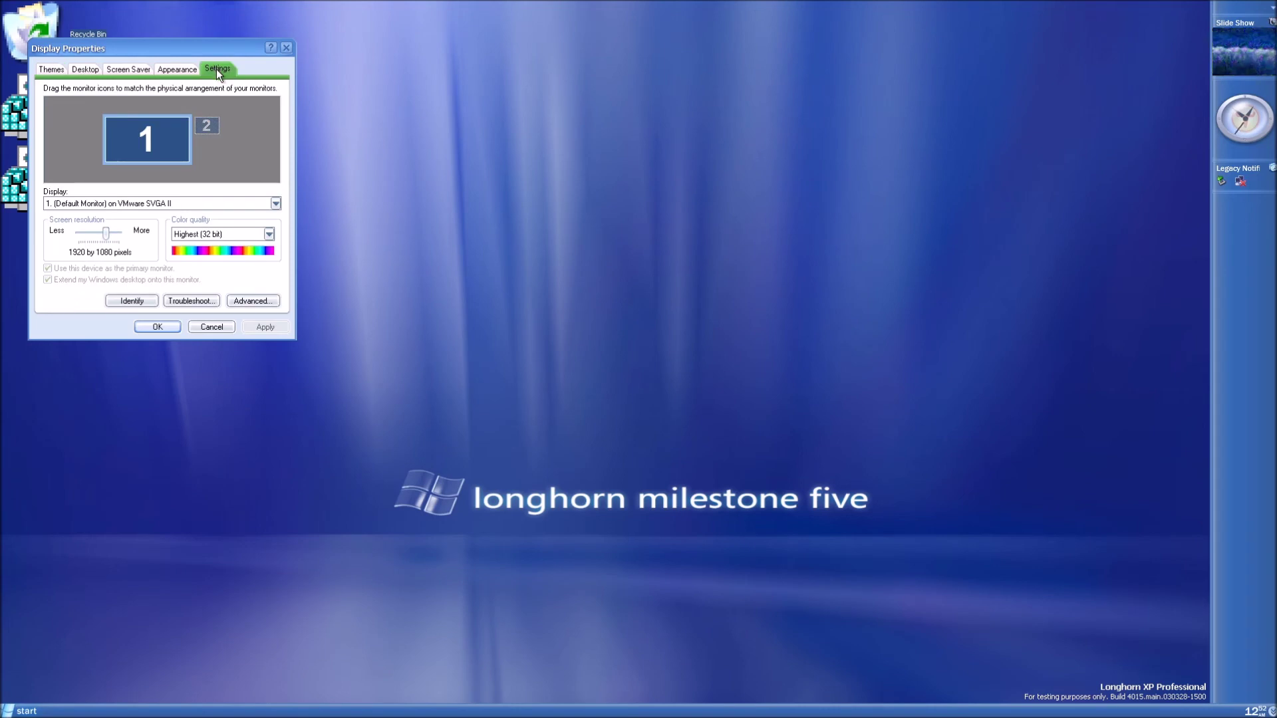
{"action": "left_click", "coordinate": [275, 304]}
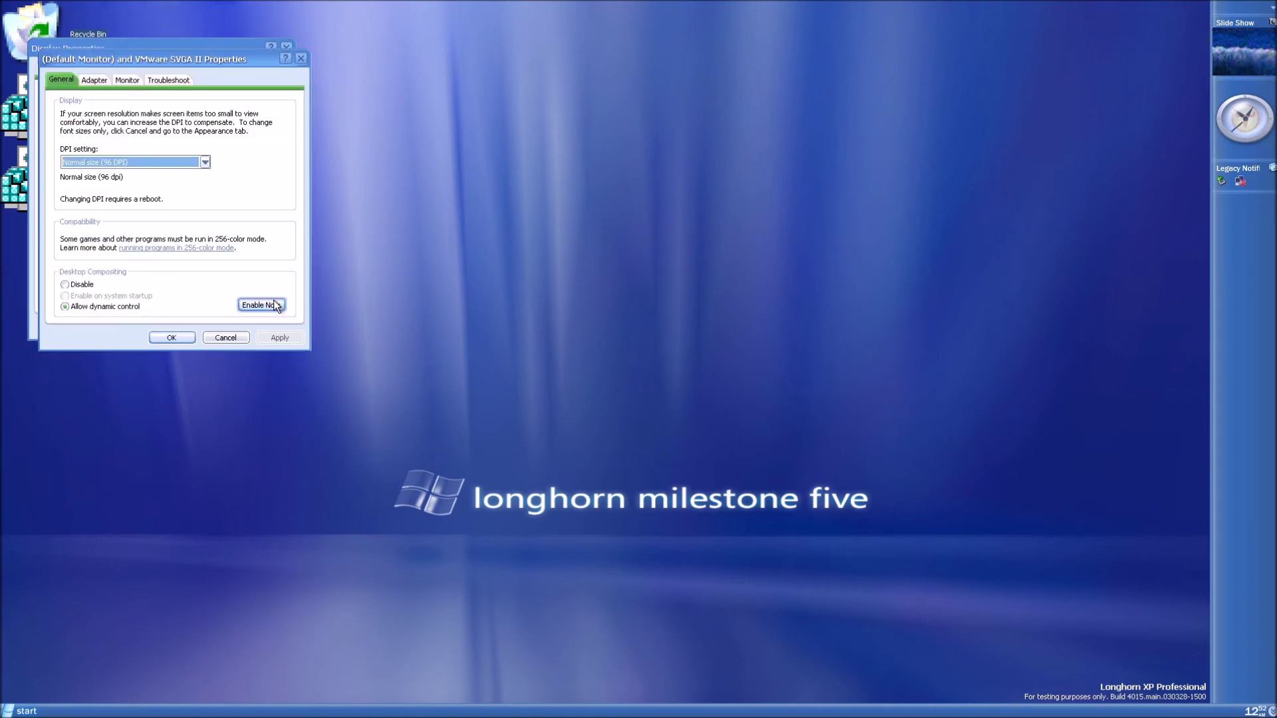
{"action": "left_click_drag", "start_coordinate": [215, 58], "coordinate": [345, 248]}
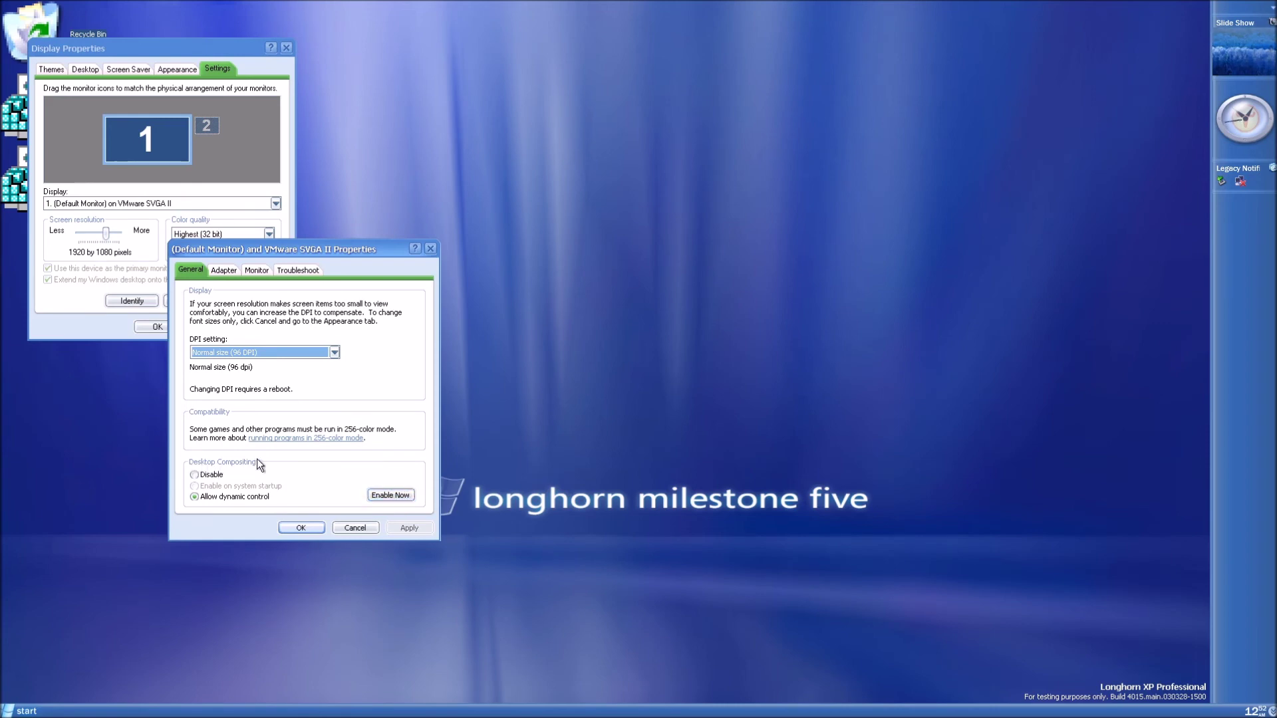
{"action": "left_click", "coordinate": [389, 494]}
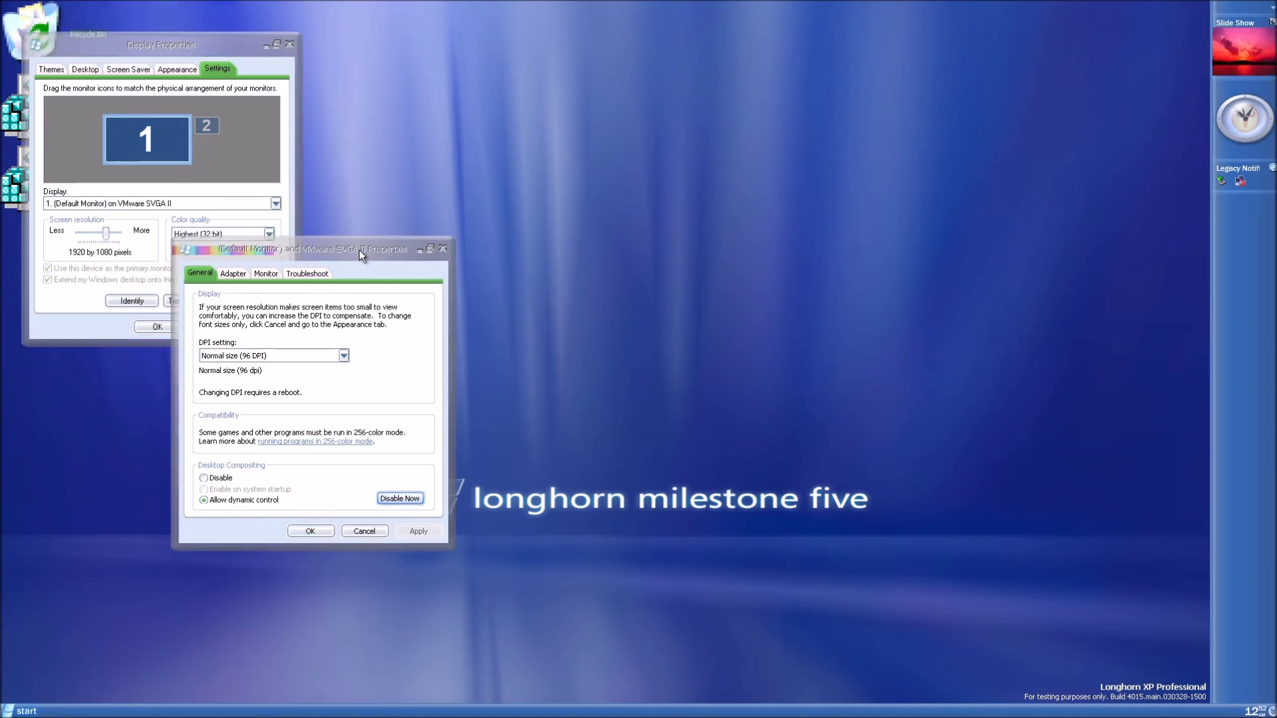
{"action": "left_click_drag", "start_coordinate": [359, 250], "coordinate": [643, 247]}
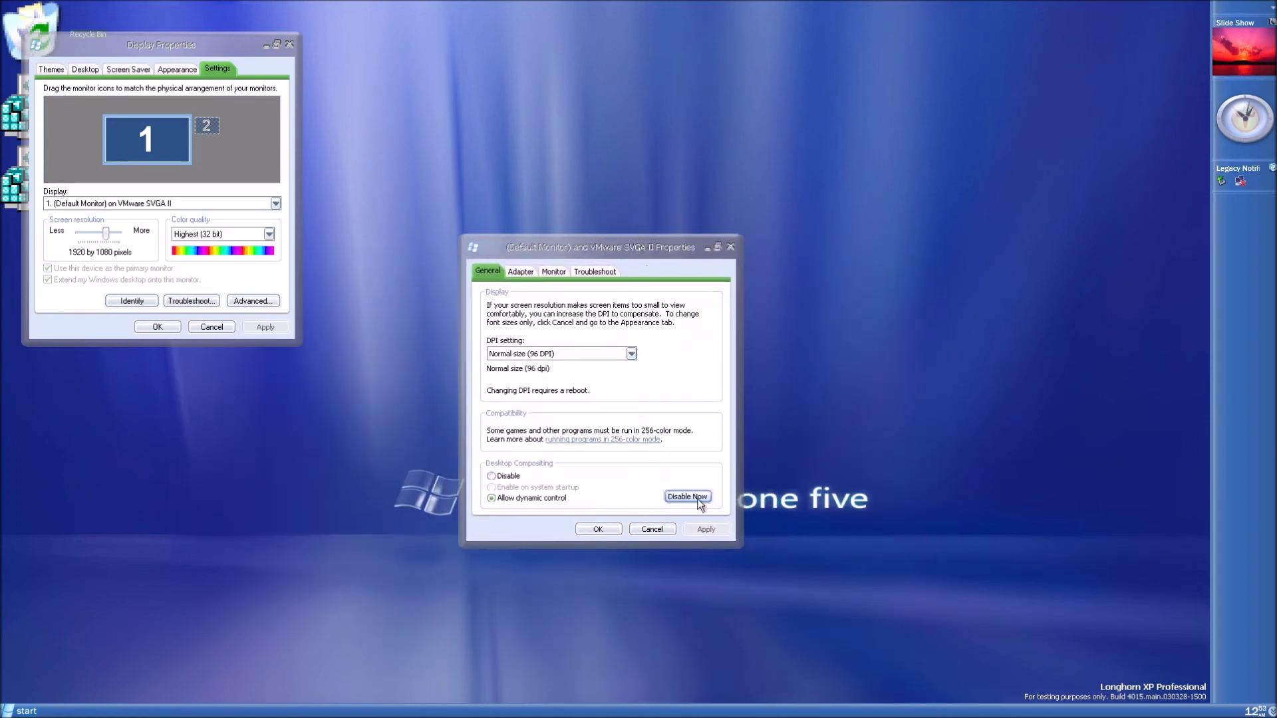
{"action": "left_click", "coordinate": [698, 499]}
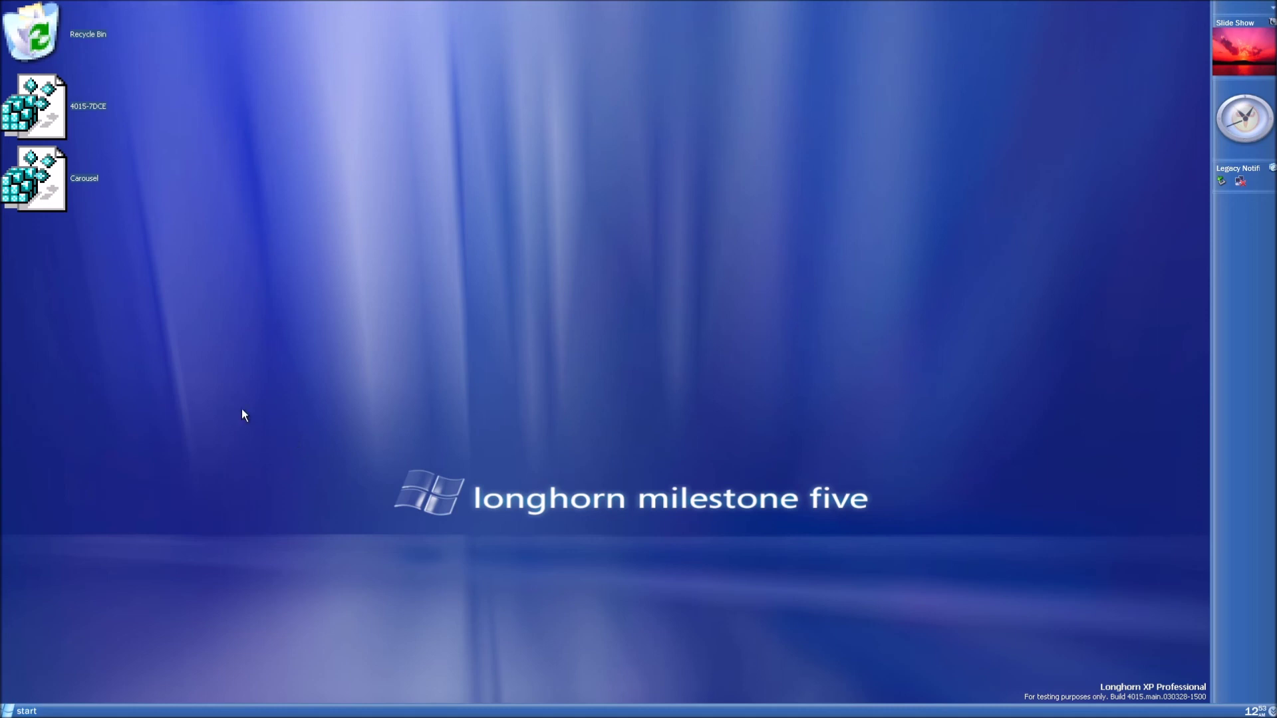
Merge Carousel.reg into the registry
{"action": "double_click", "coordinate": [46, 186]}
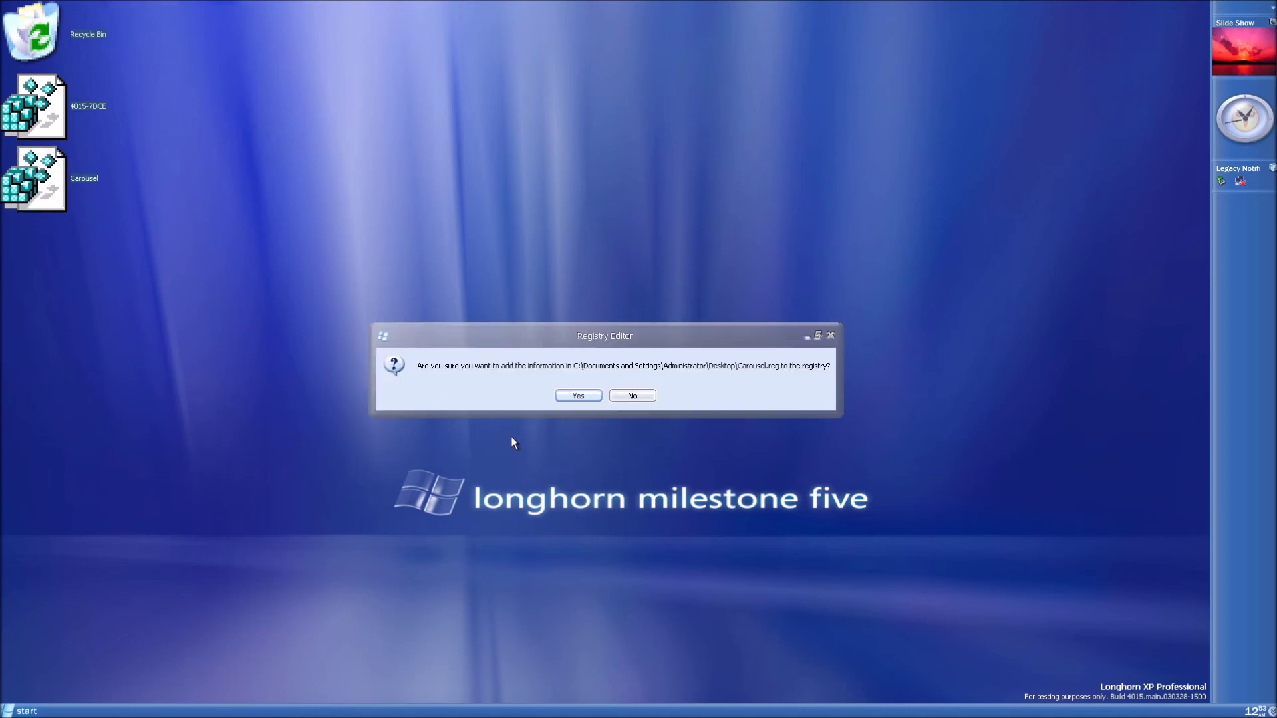
{"action": "left_click", "coordinate": [576, 395]}
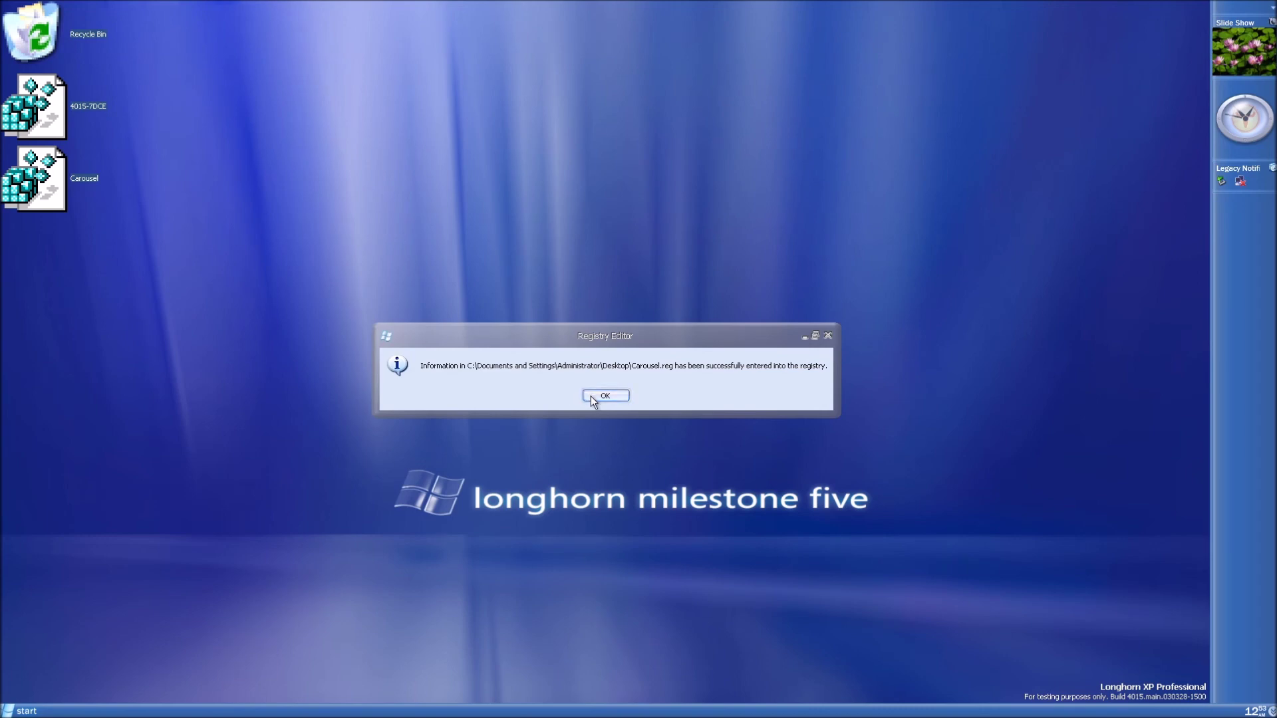
{"action": "left_click", "coordinate": [591, 396]}
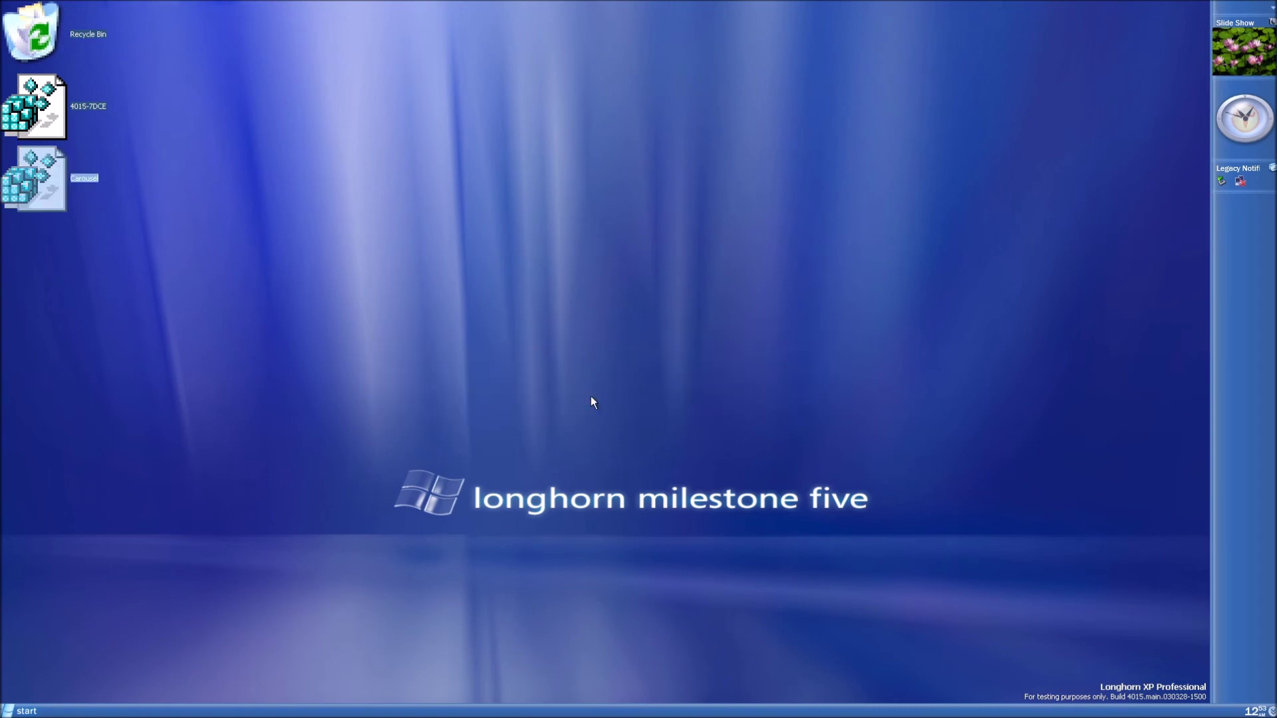
Open Hardware and Devices from the Start menu and select a device in the carousel
{"action": "left_click", "coordinate": [22, 711]}
{"action": "left_click", "coordinate": [181, 554]}
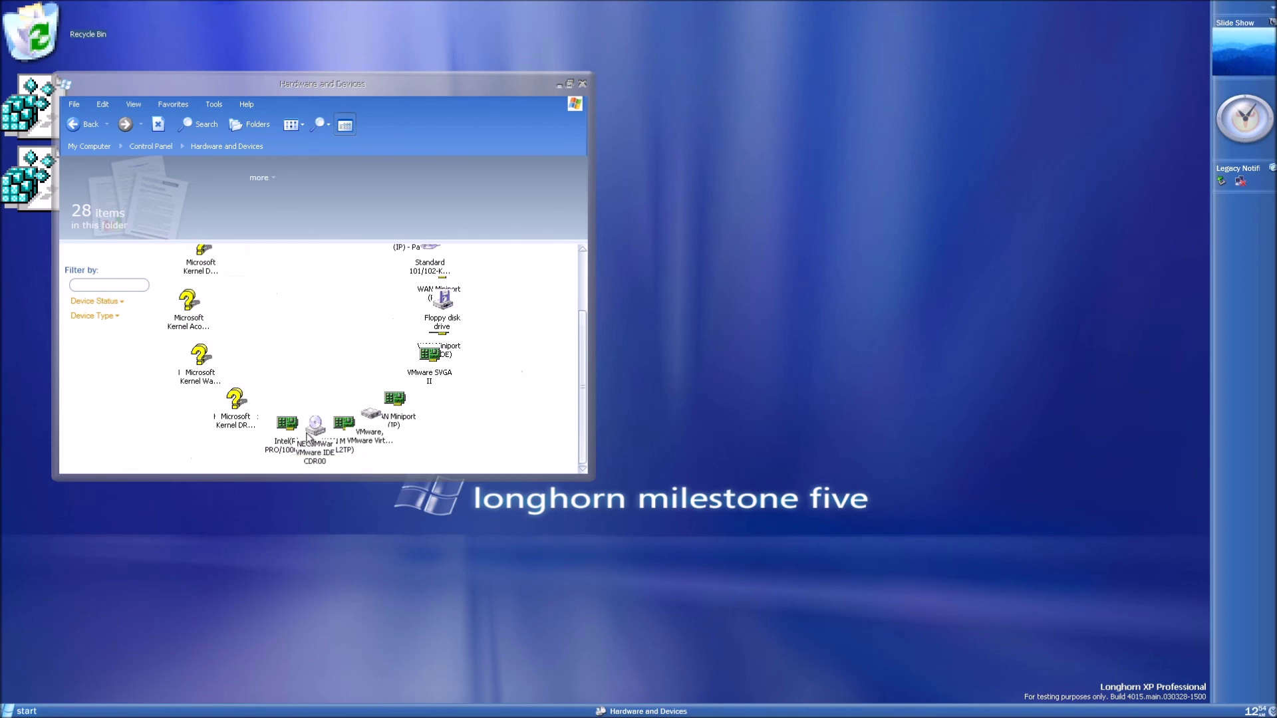
{"action": "left_click", "coordinate": [314, 435]}
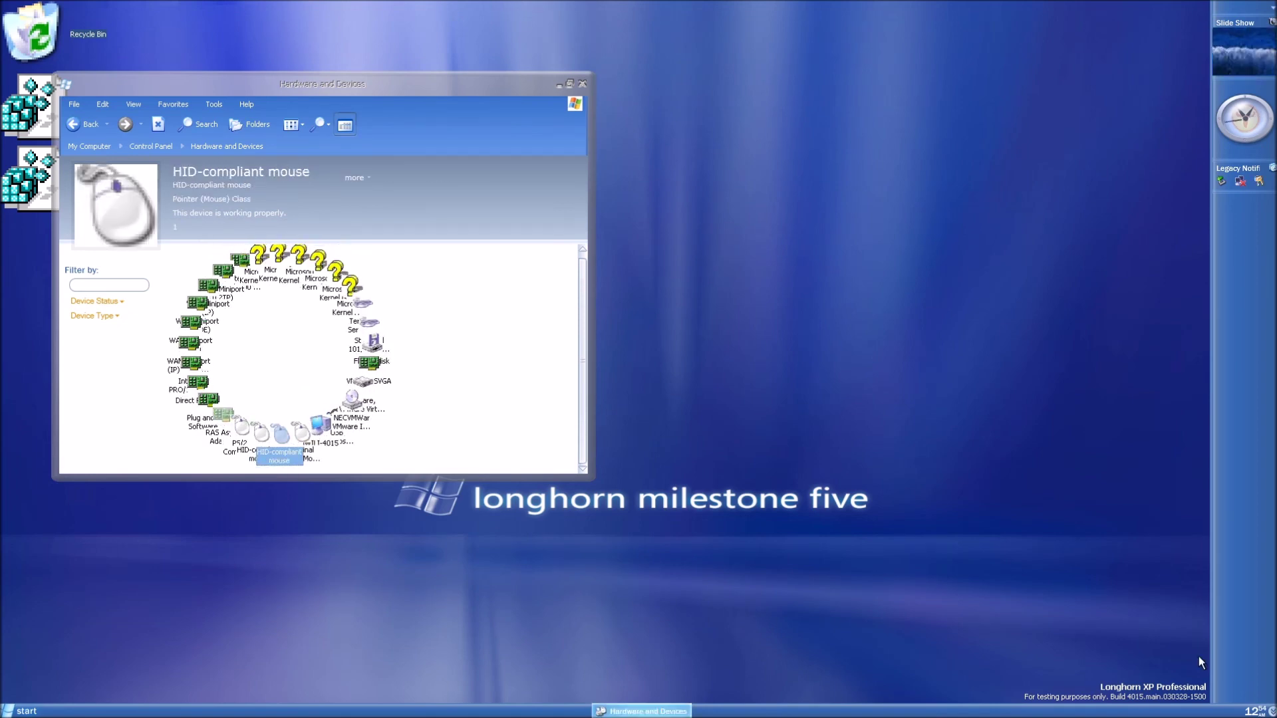
Switch the desktop to View > 3D View and move the Hardware and Devices window right
{"action": "right_click", "coordinate": [696, 330]}
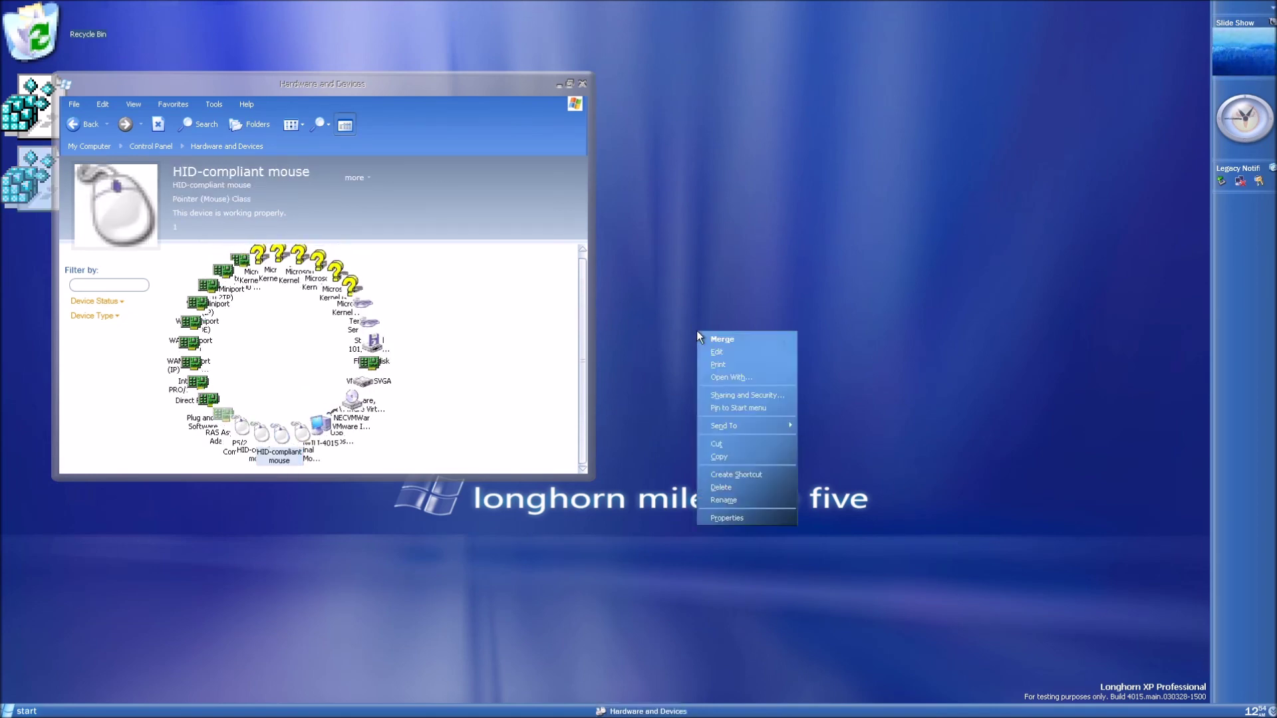
{"action": "left_click", "coordinate": [688, 310]}
{"action": "right_click", "coordinate": [688, 309]}
{"action": "mouse_move", "coordinate": [751, 318]}
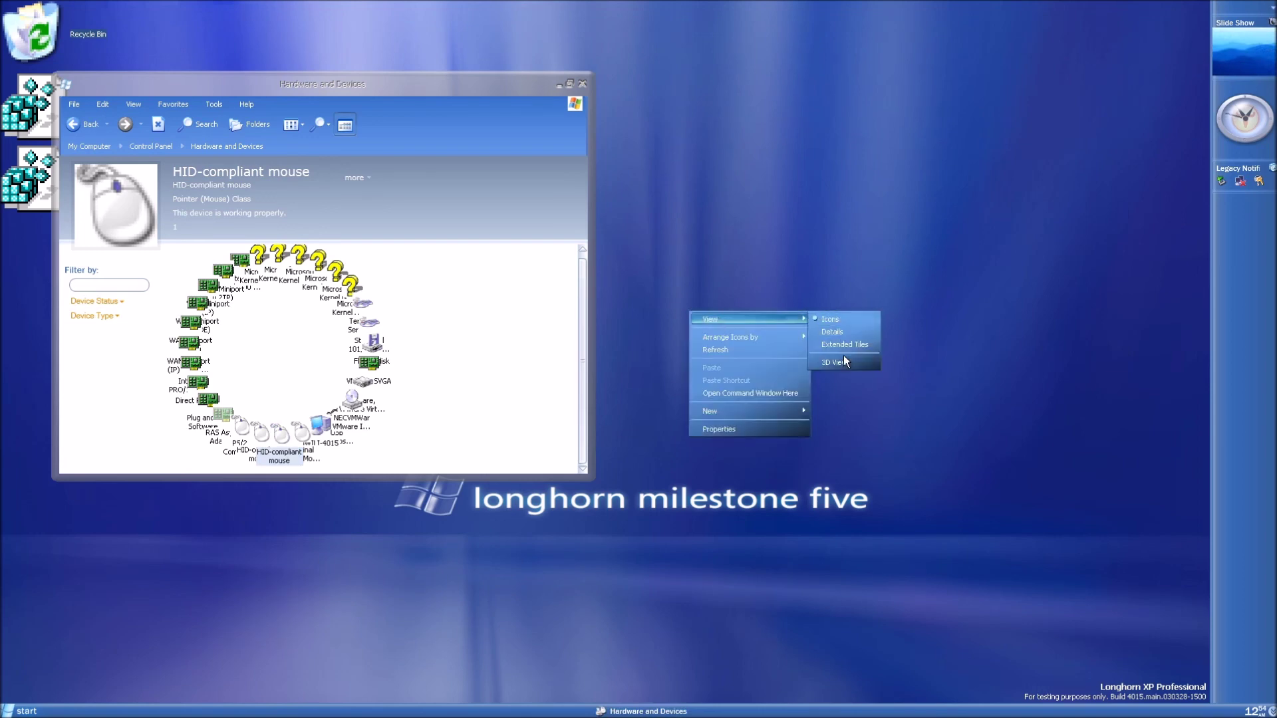
{"action": "left_click", "coordinate": [844, 357]}
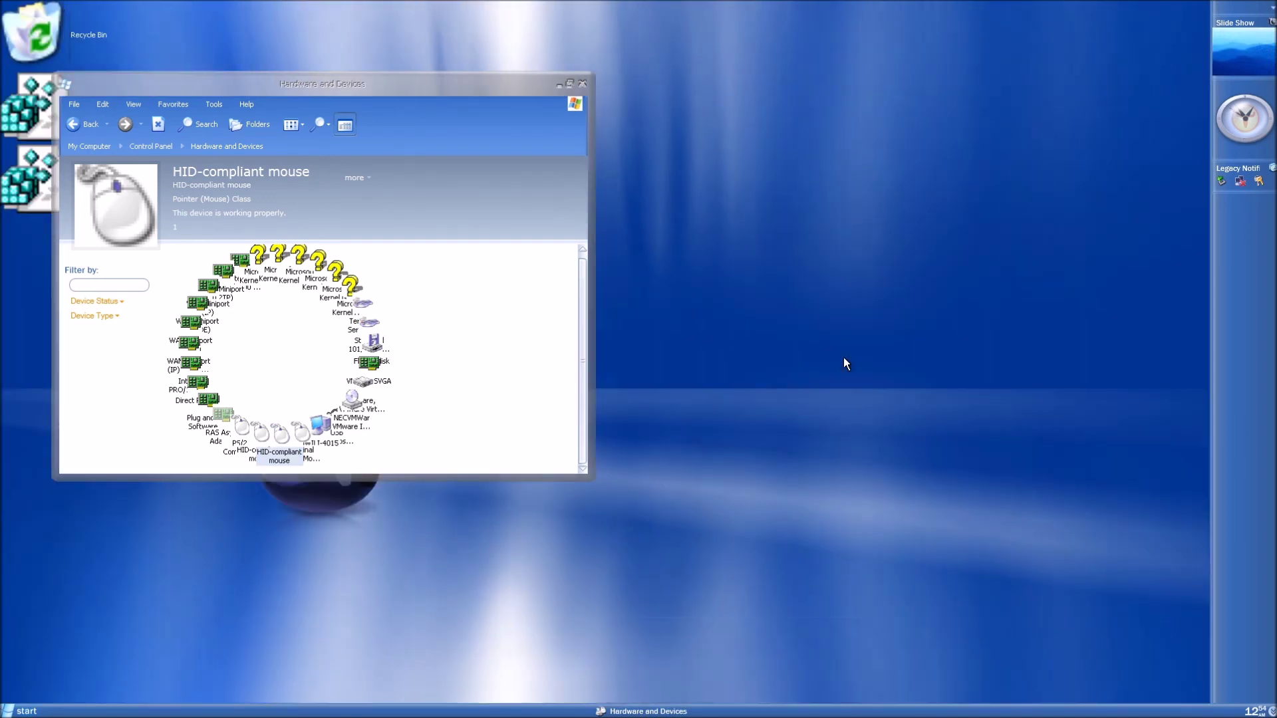
{"action": "left_click_drag", "start_coordinate": [399, 89], "coordinate": [924, 190]}
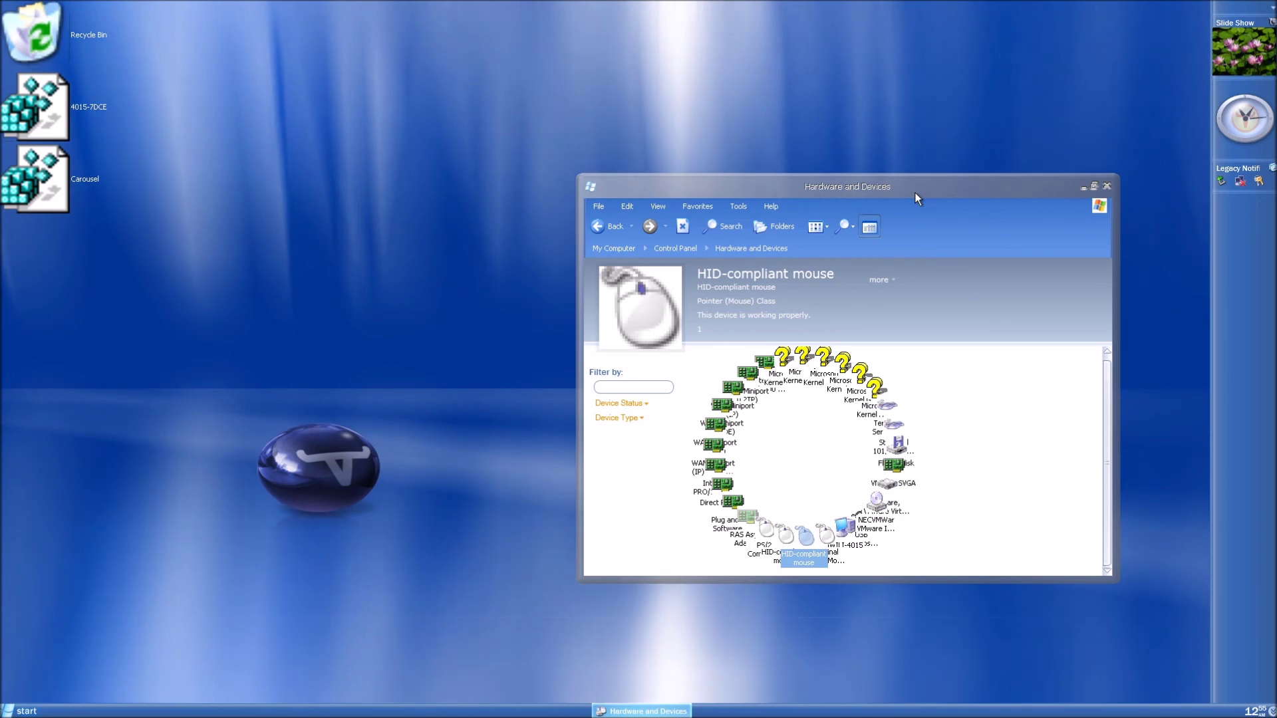
{"action": "left_click", "coordinate": [468, 172]}
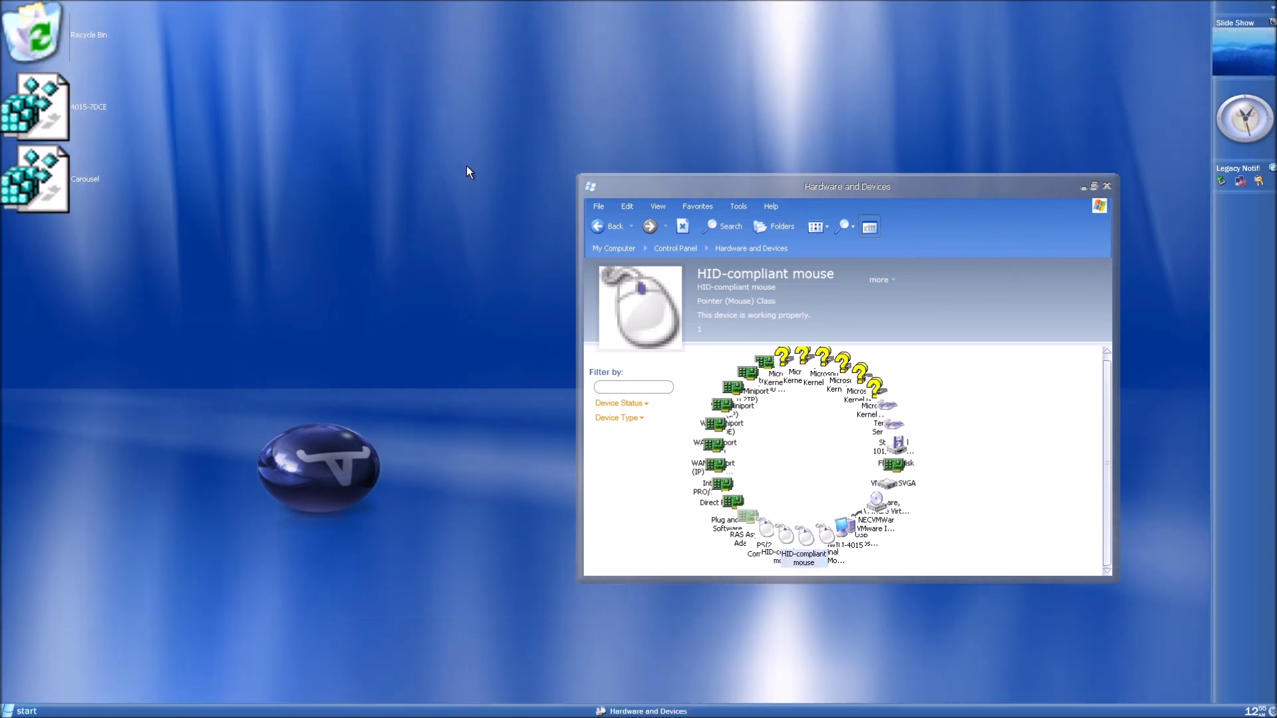